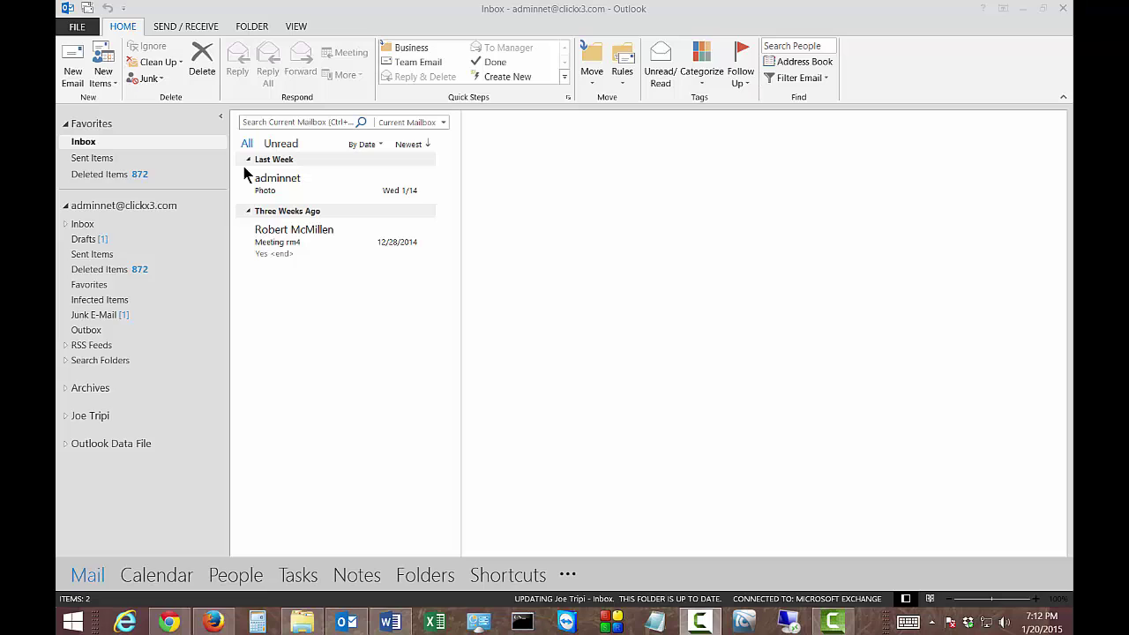
Open a new blank email to check its default appearance, and close it without sending.
click(73, 75)
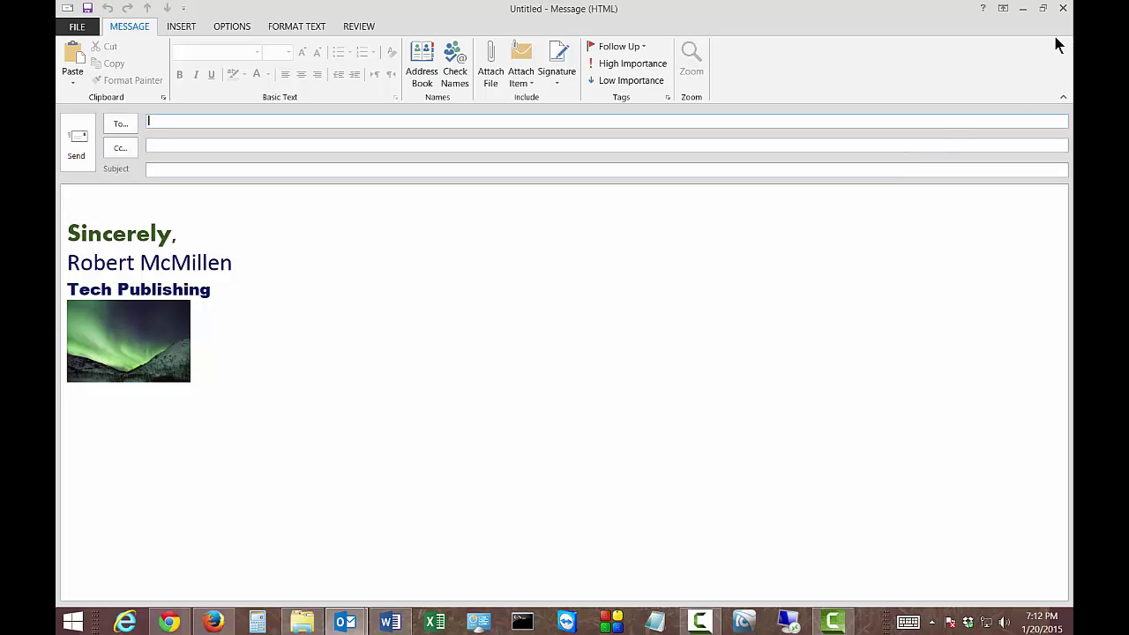
click(1064, 11)
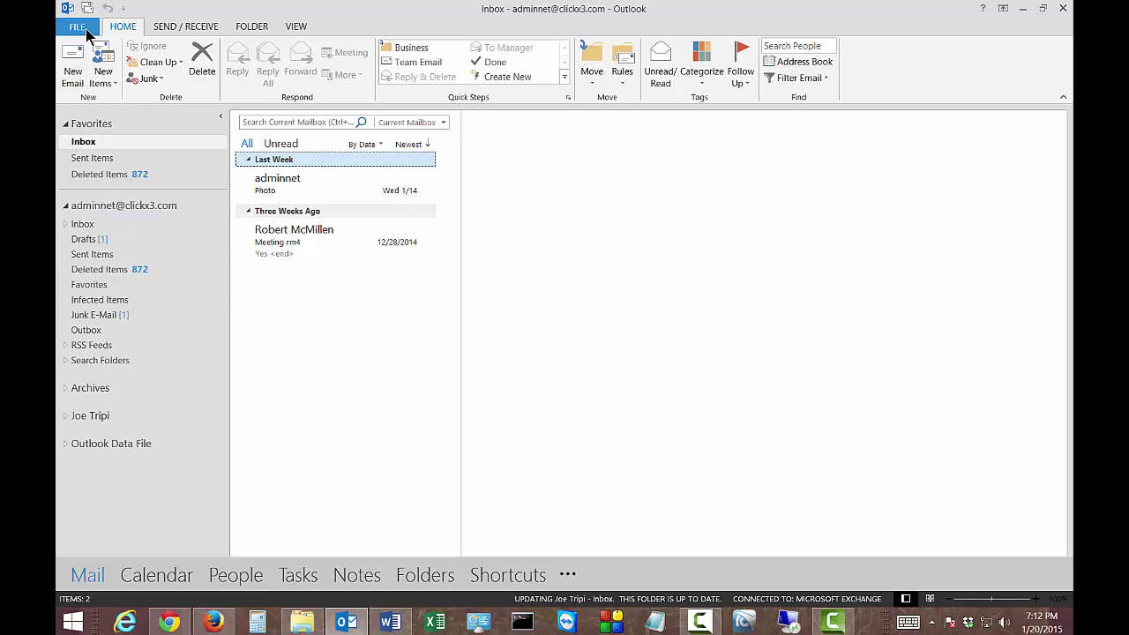
Open the theme selection for new HTML messages in the mail stationery and fonts options, and enable Vivid Colors.
click(85, 29)
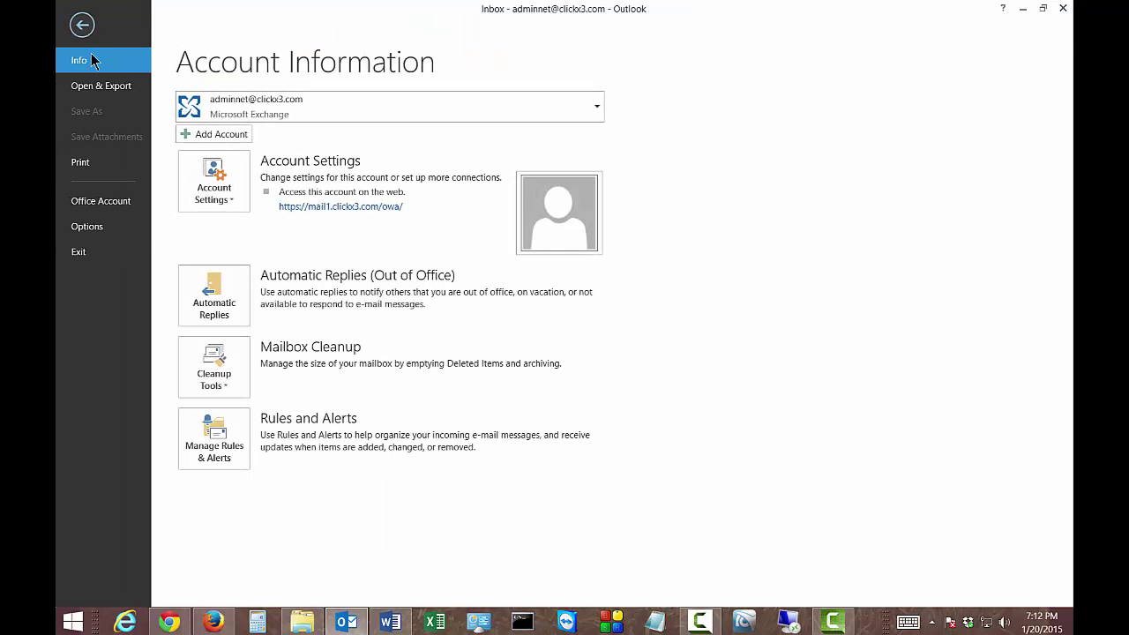
click(87, 227)
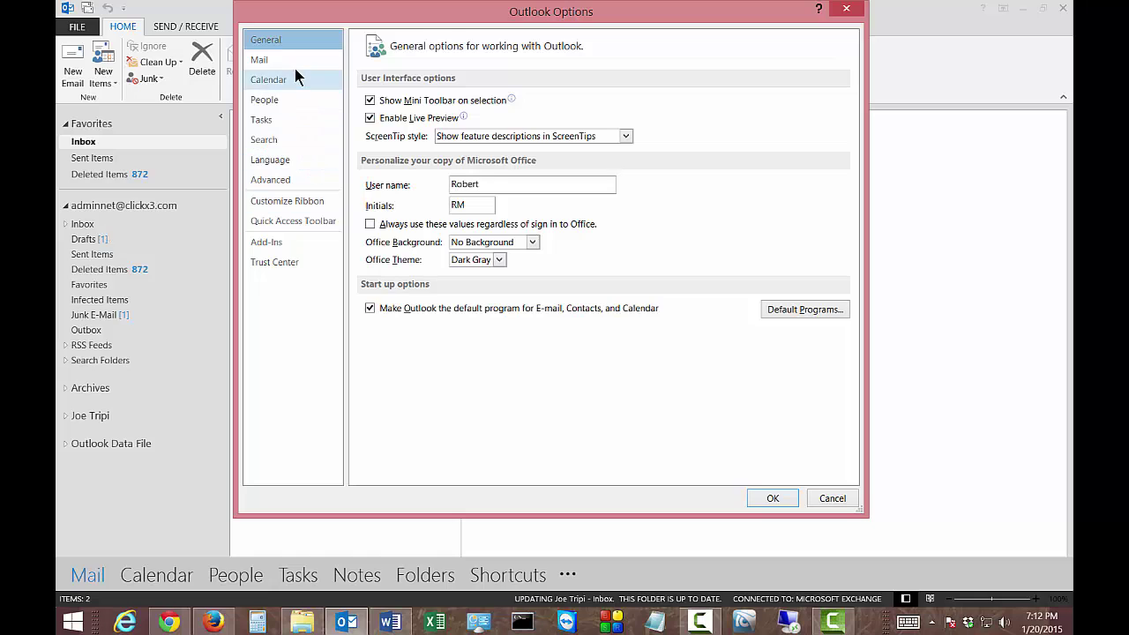
click(296, 63)
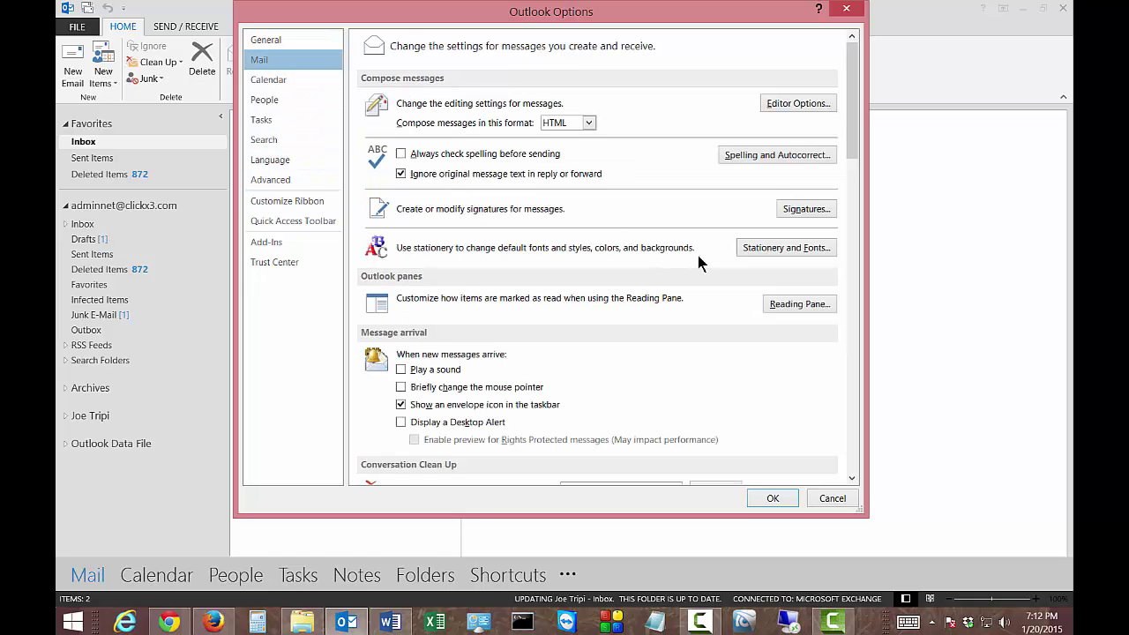
click(764, 250)
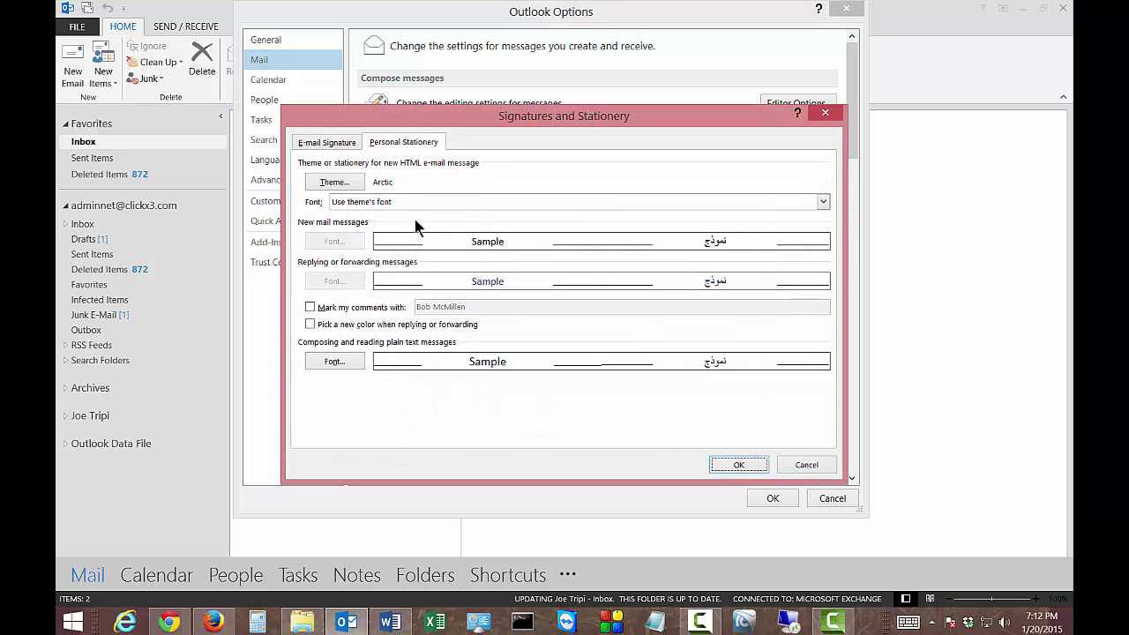
click(330, 186)
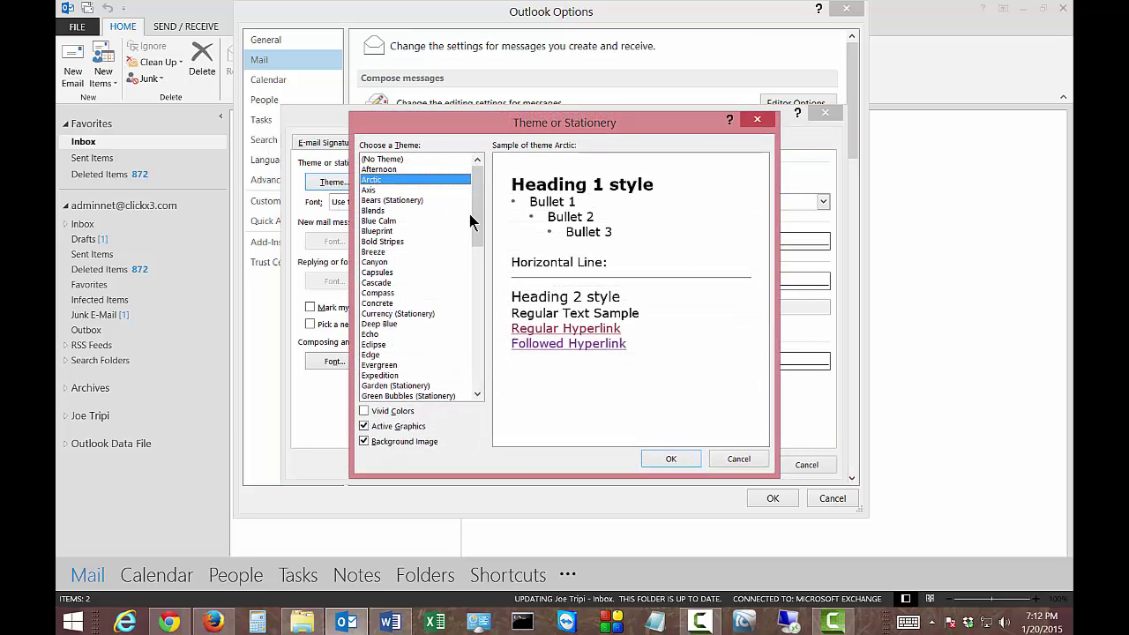
click(366, 412)
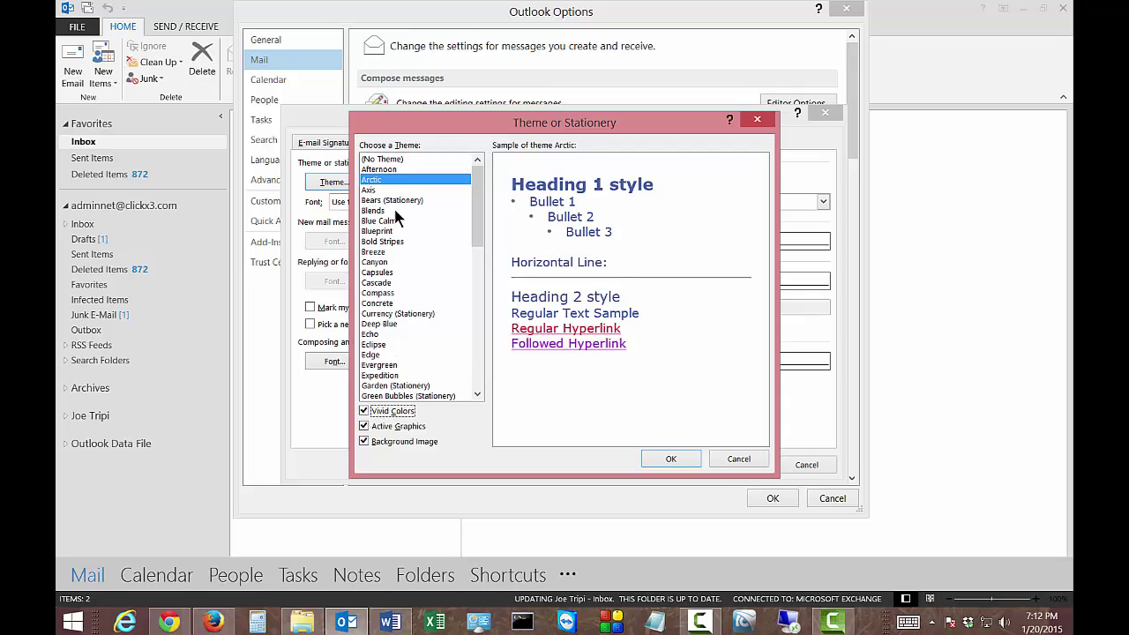
click(364, 441)
Preview the available themes and stationery one by one, from Axis through Old Striped Shirt.
click(385, 191)
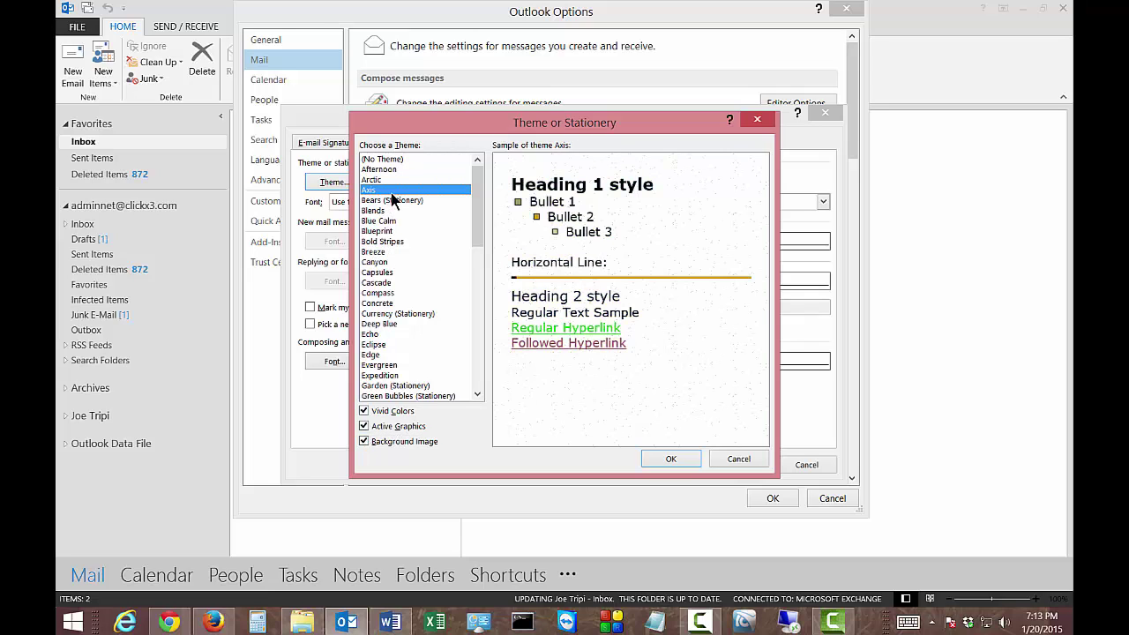
click(394, 200)
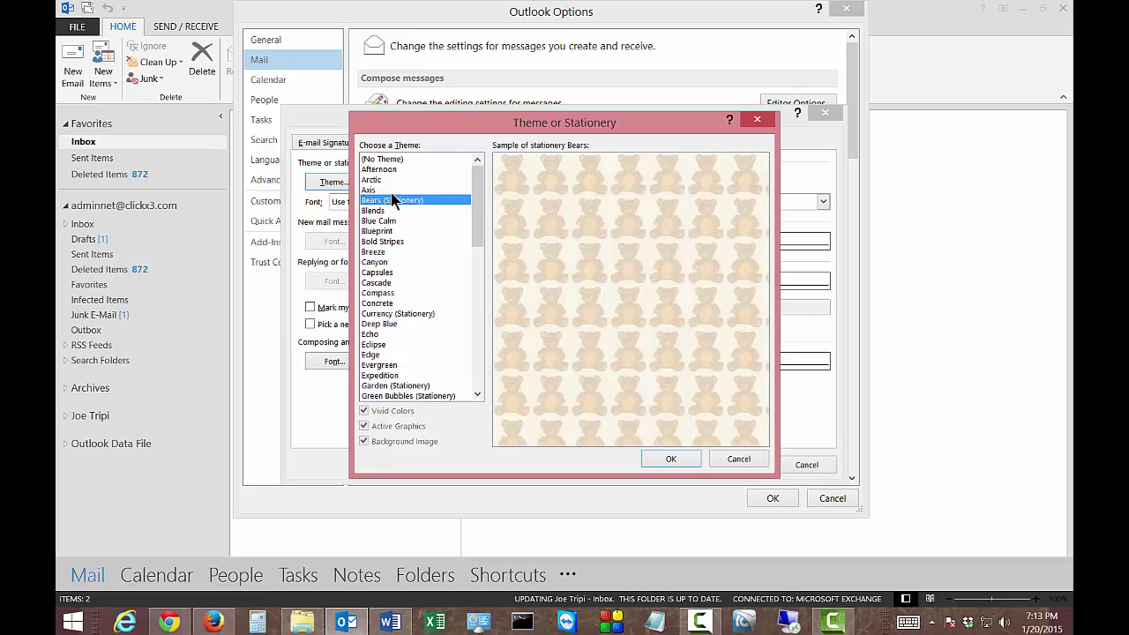
key(Down)
key(Down)
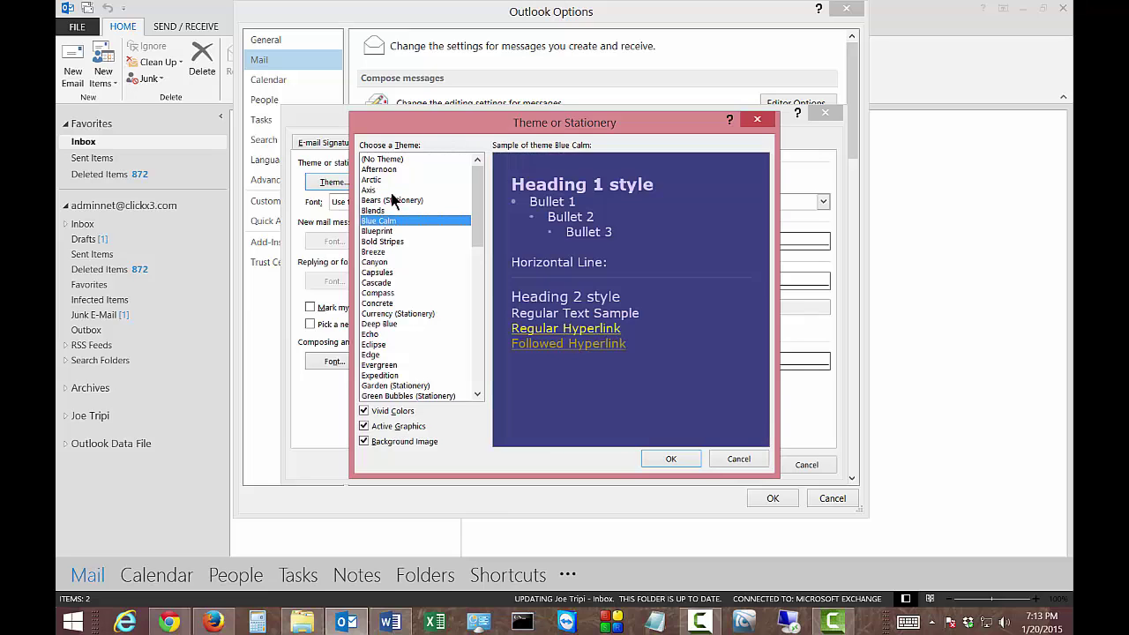
key(Down)
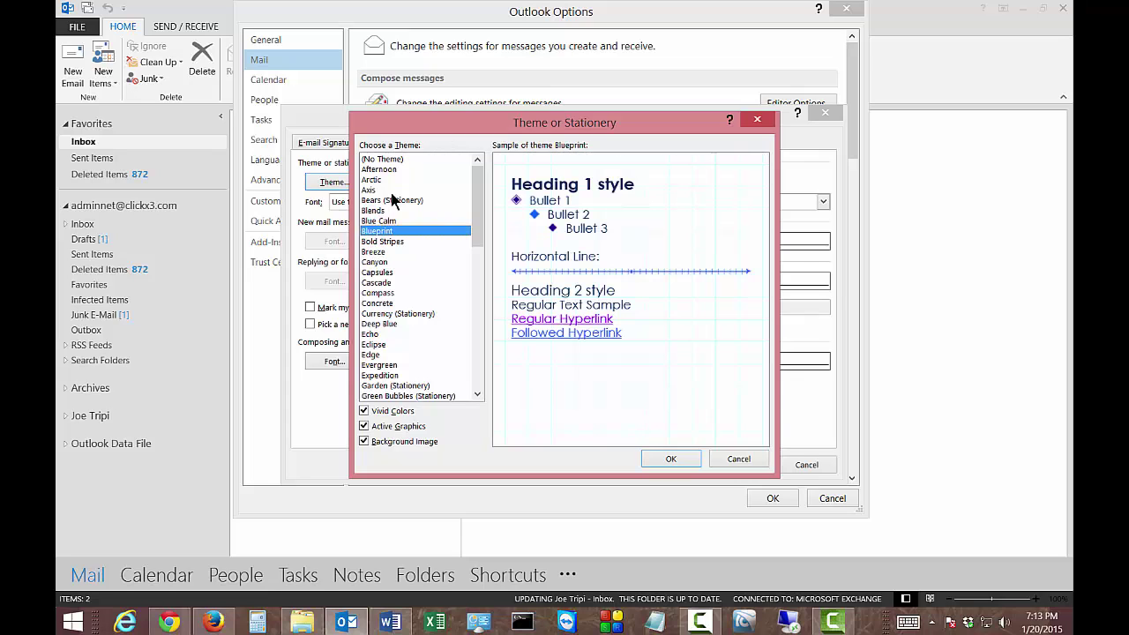
key(Down)
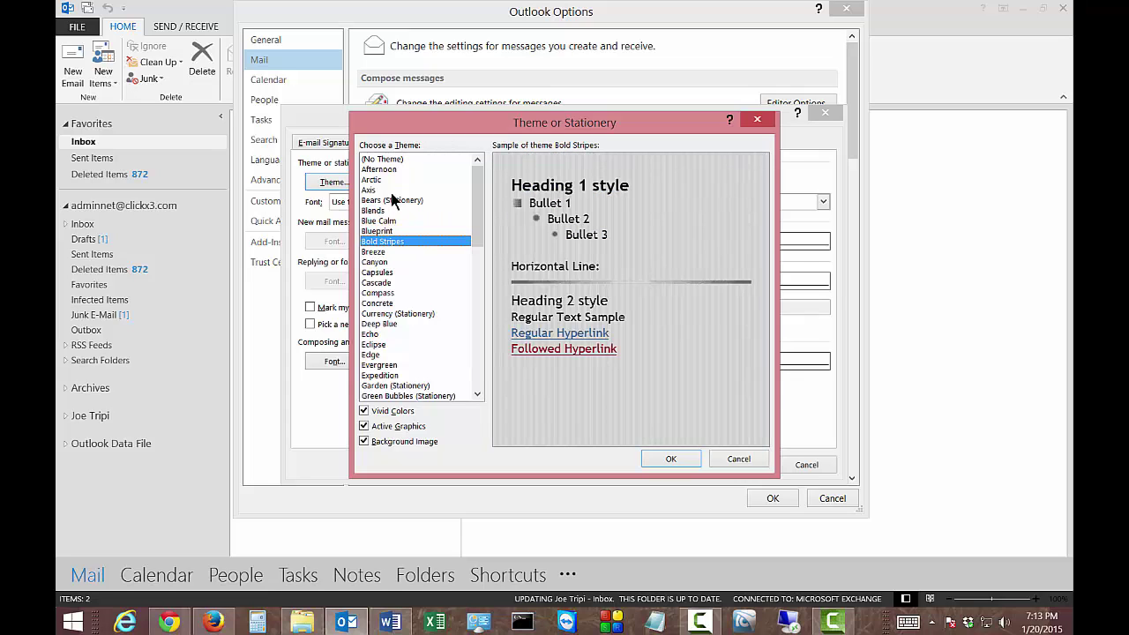
key(Down)
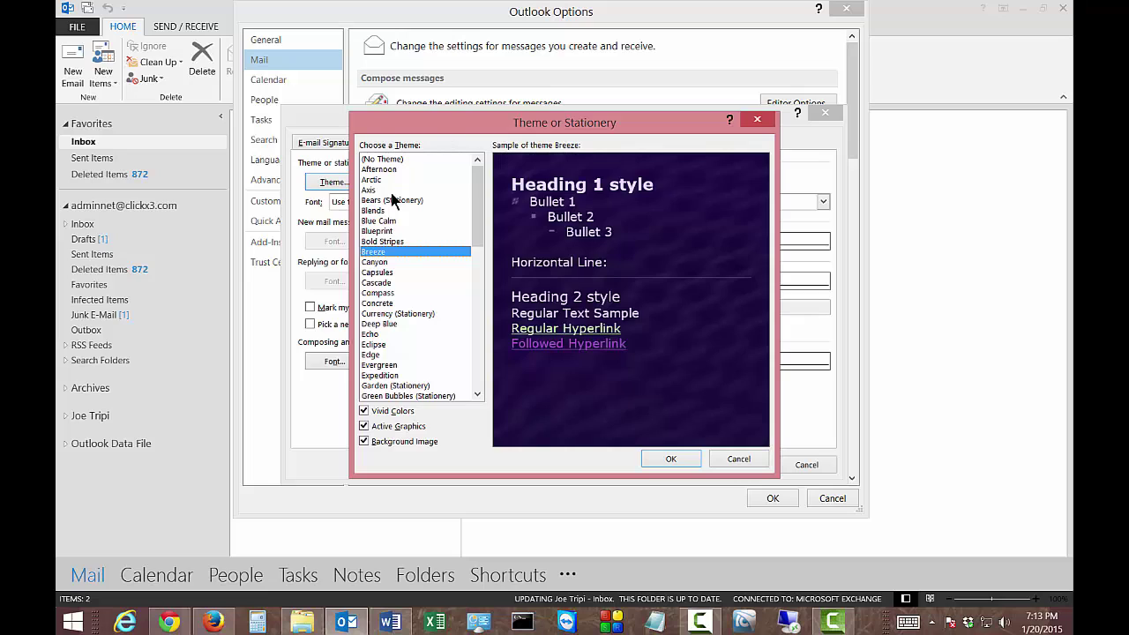
key(Down)
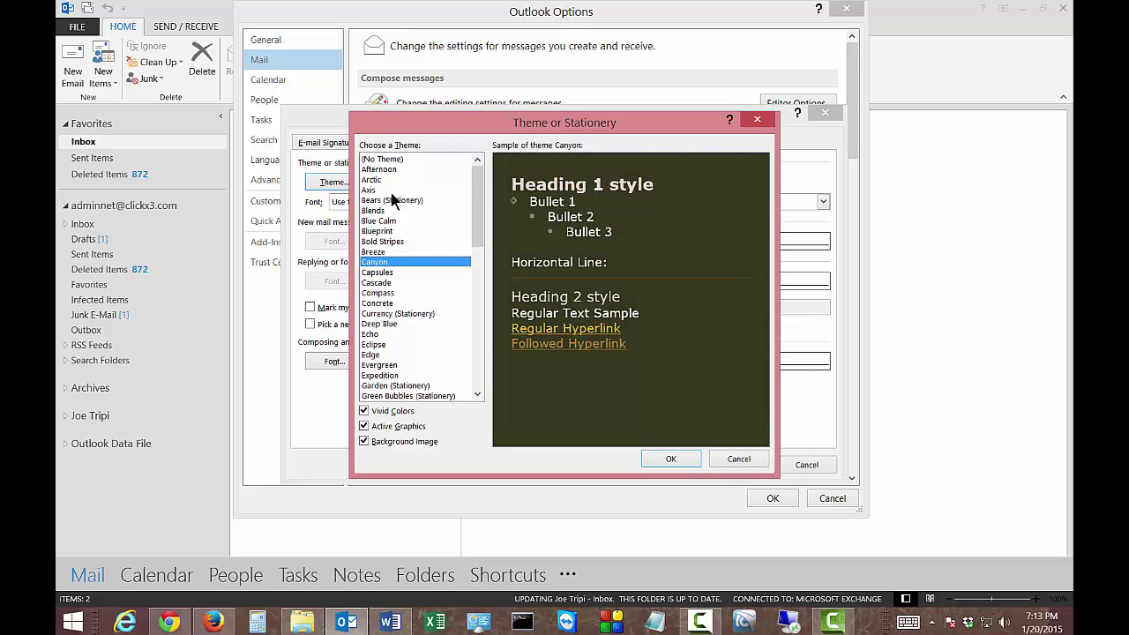
key(Down)
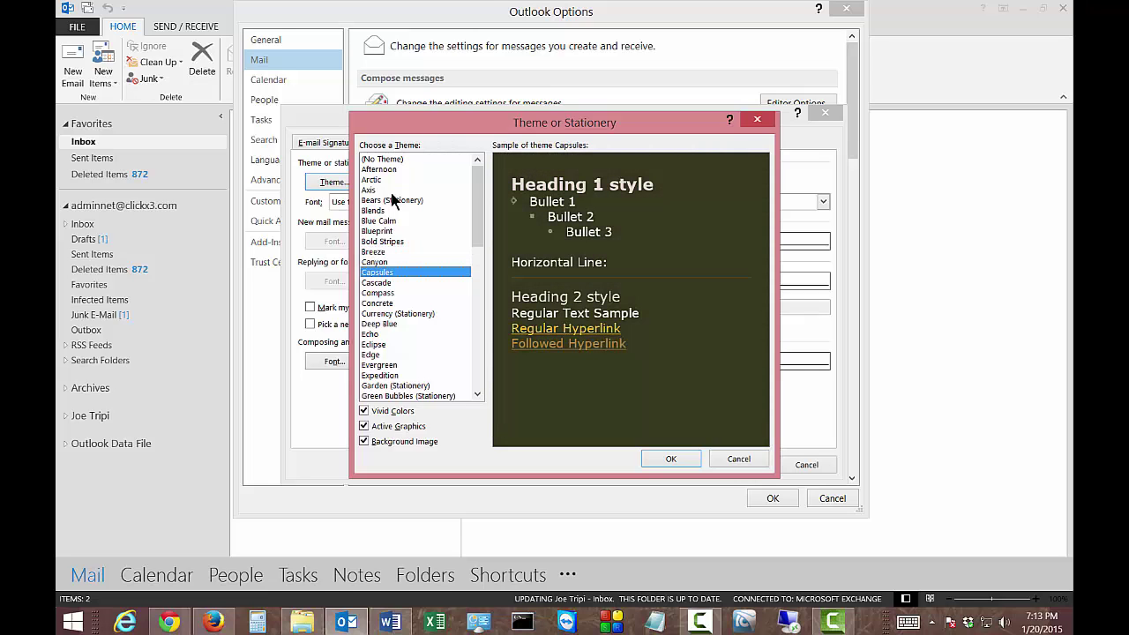
key(Down)
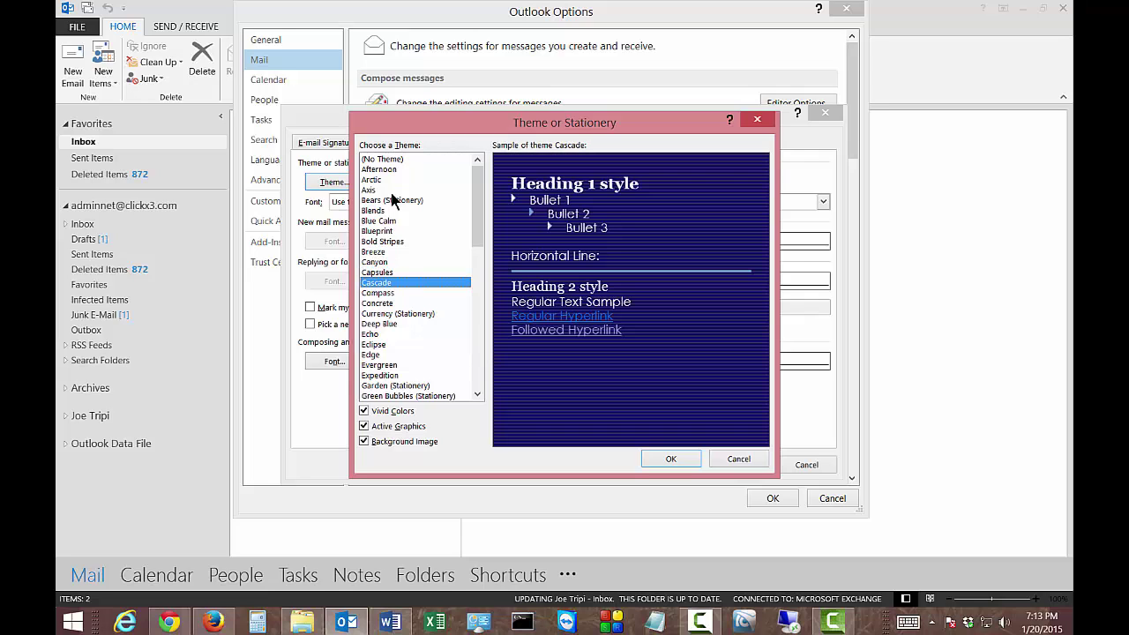
key(Down)
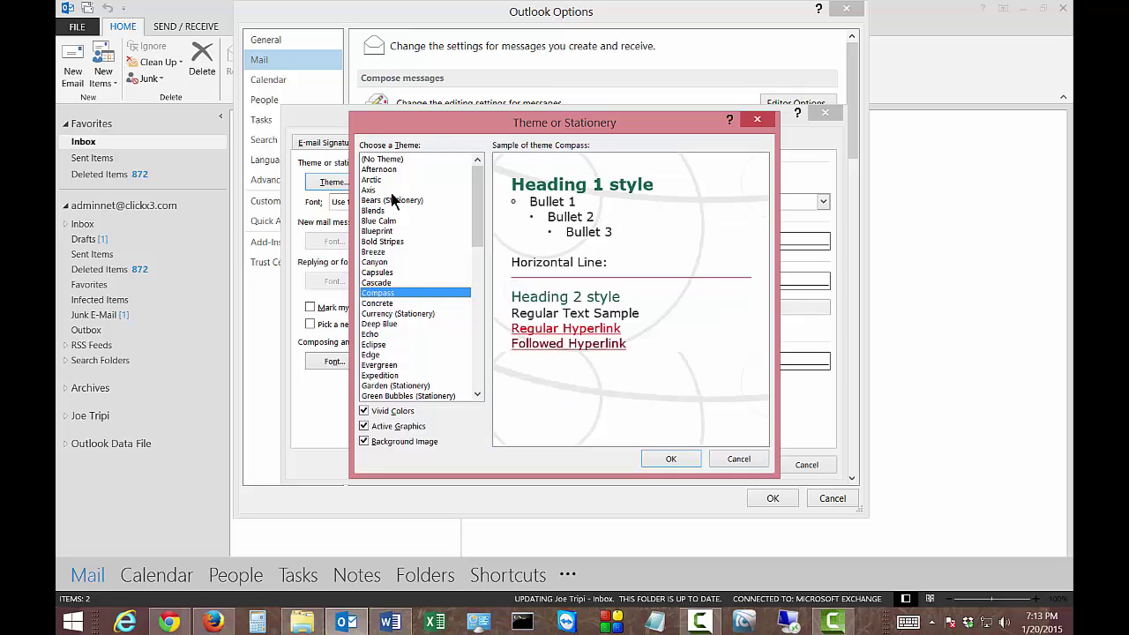
key(Down)
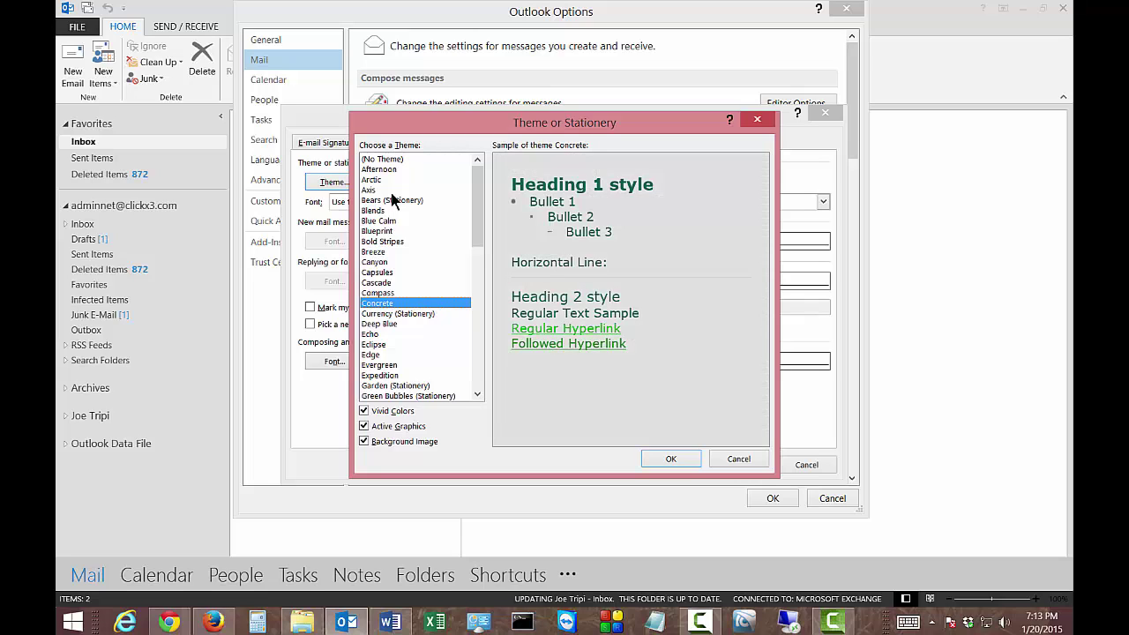
key(Down)
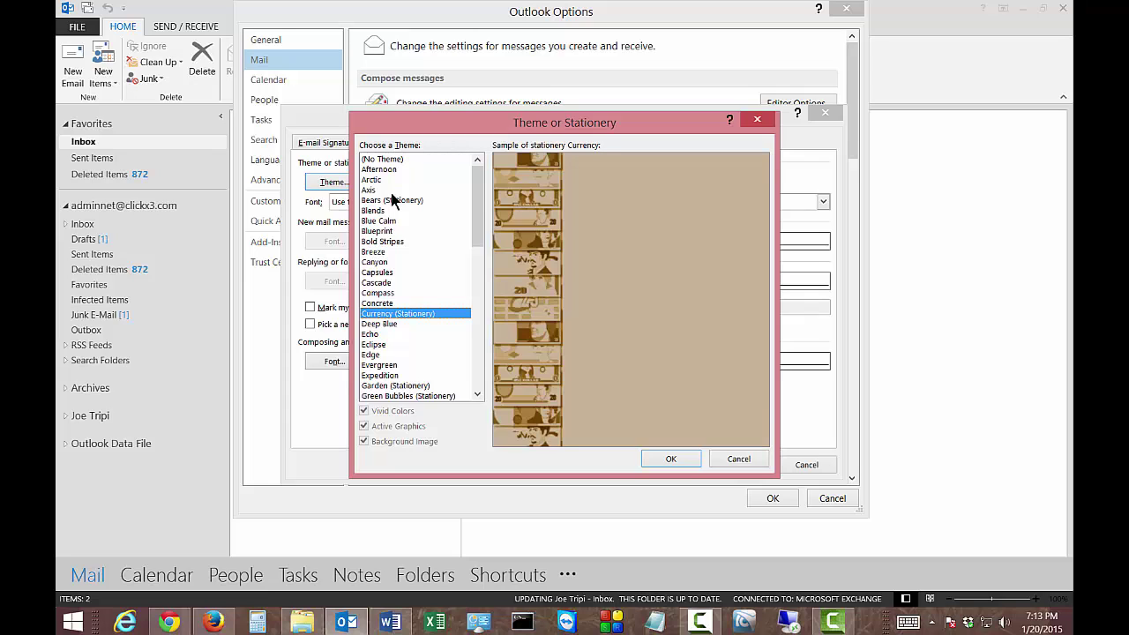
key(Down)
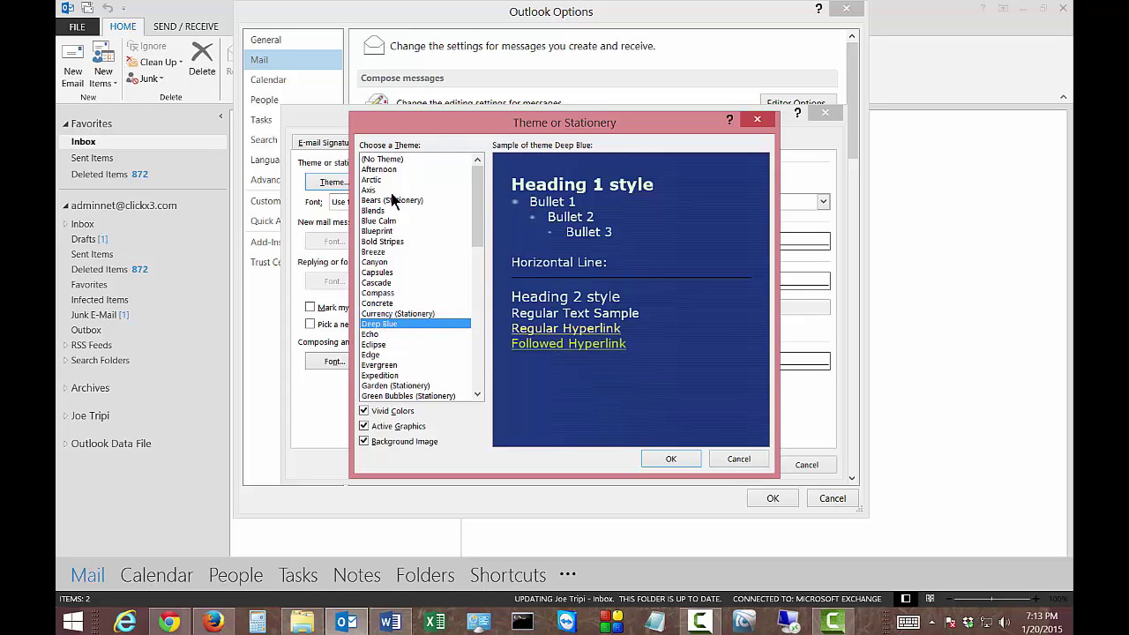
key(Down)
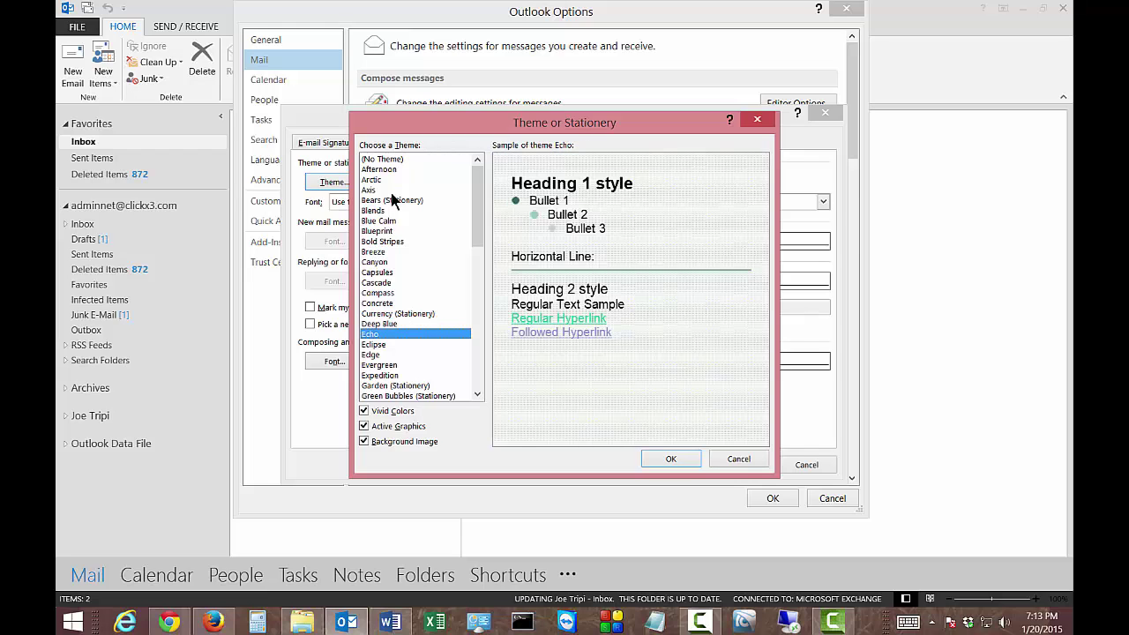
key(Down)
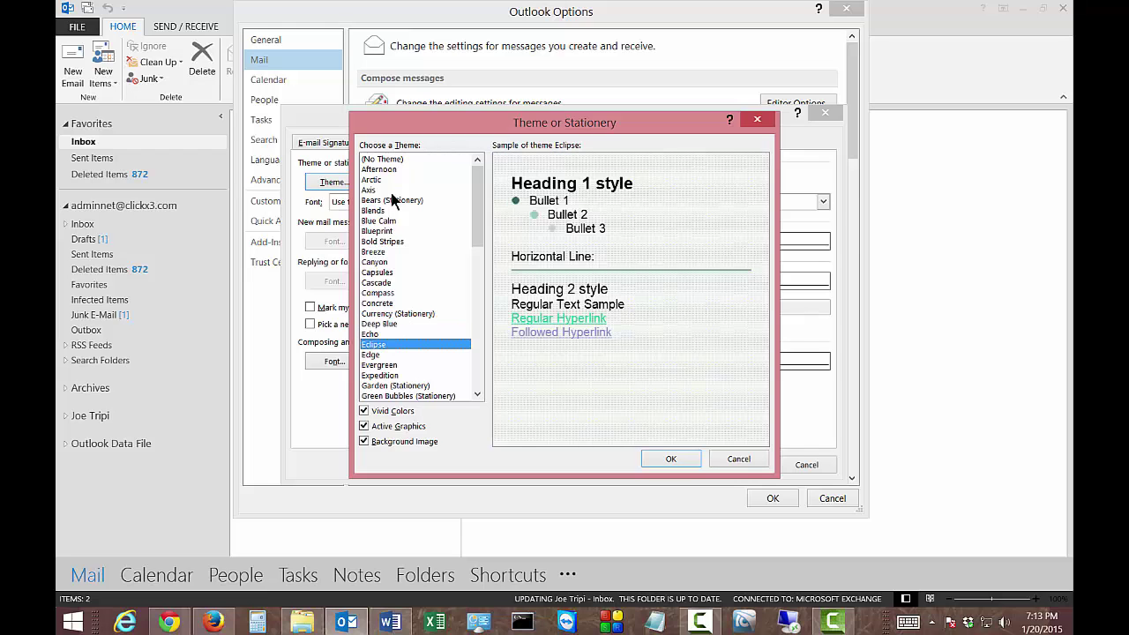
key(Down)
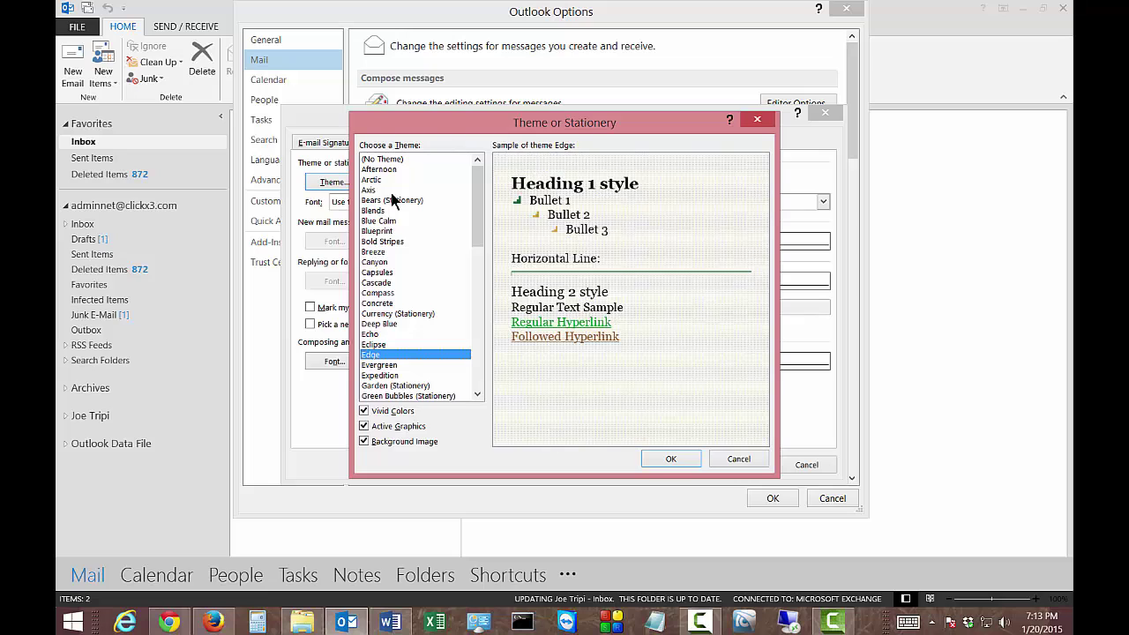
key(Down)
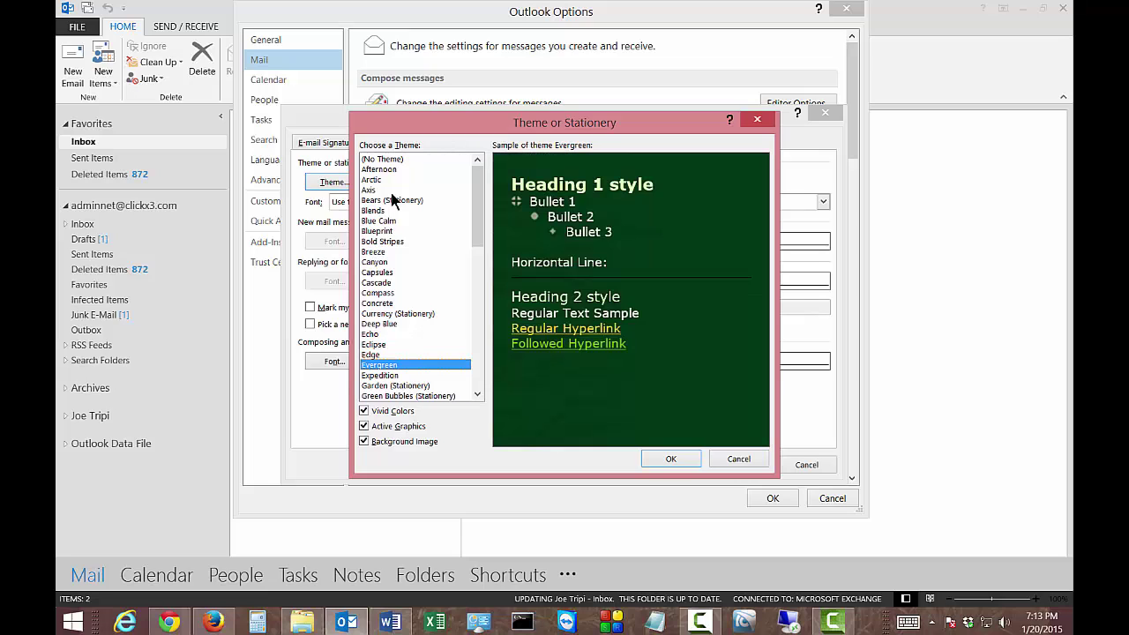
key(Down)
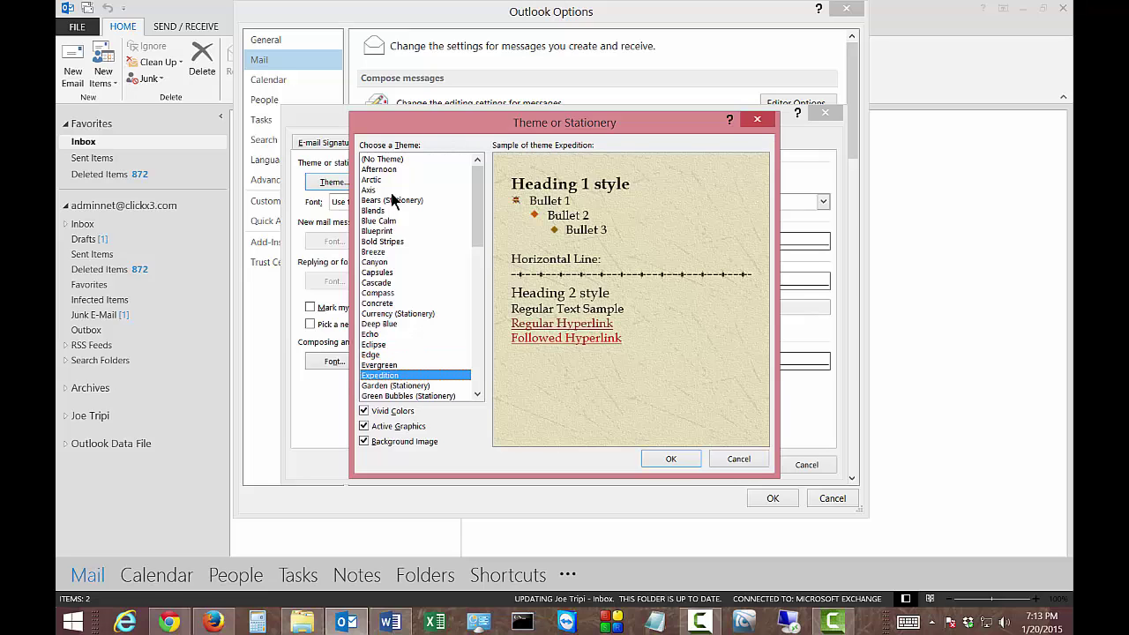
key(Down)
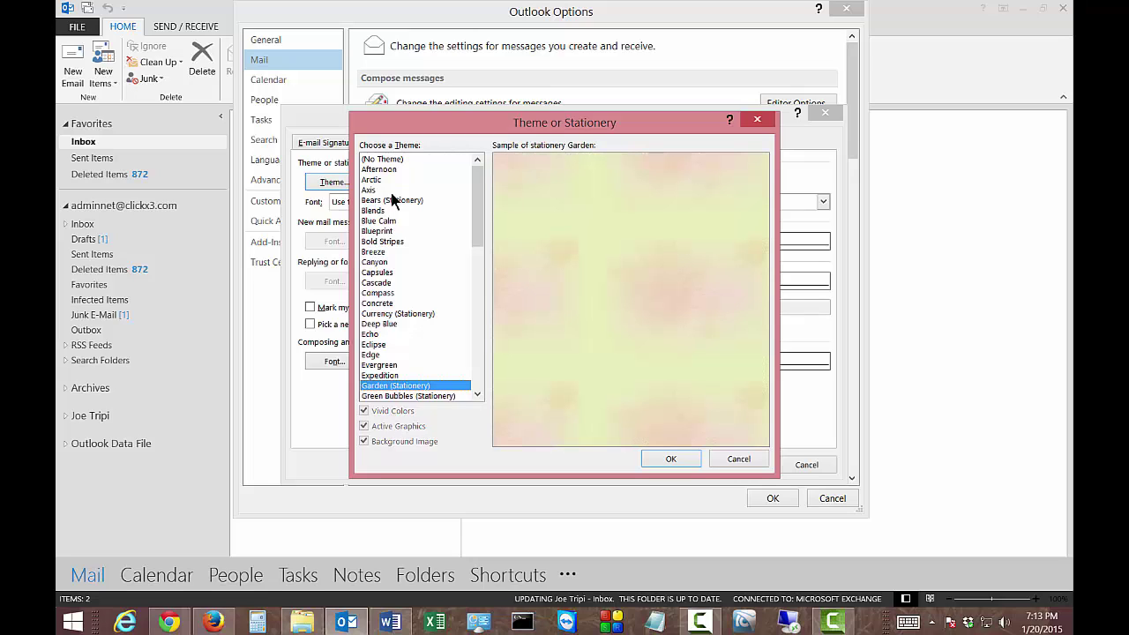
key(Down)
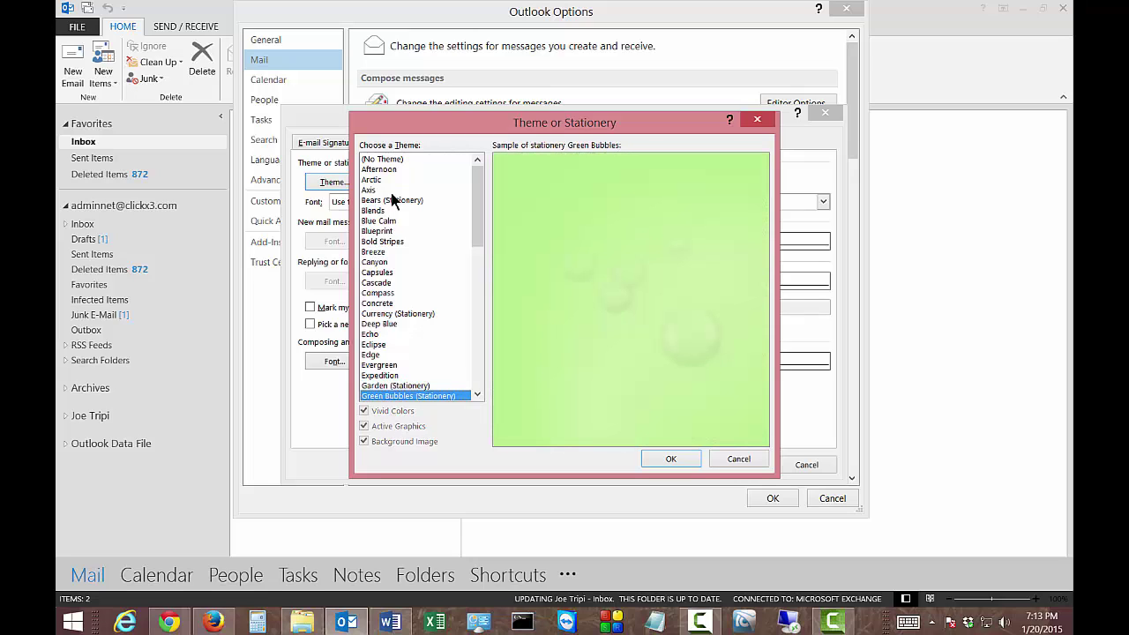
key(Down)
key(Down)
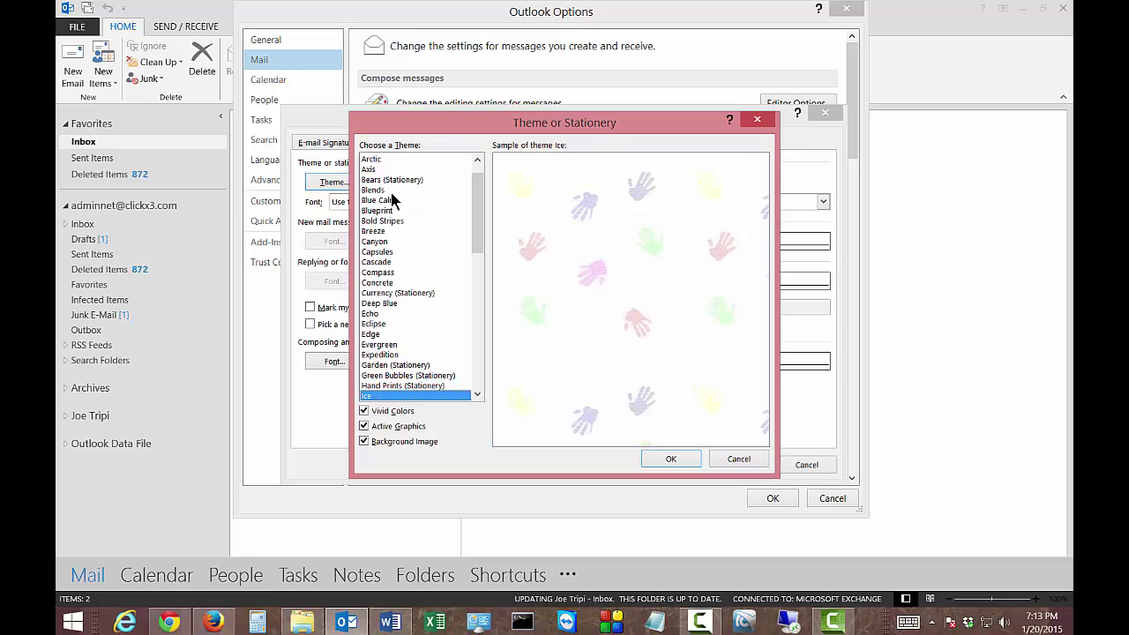
key(Down)
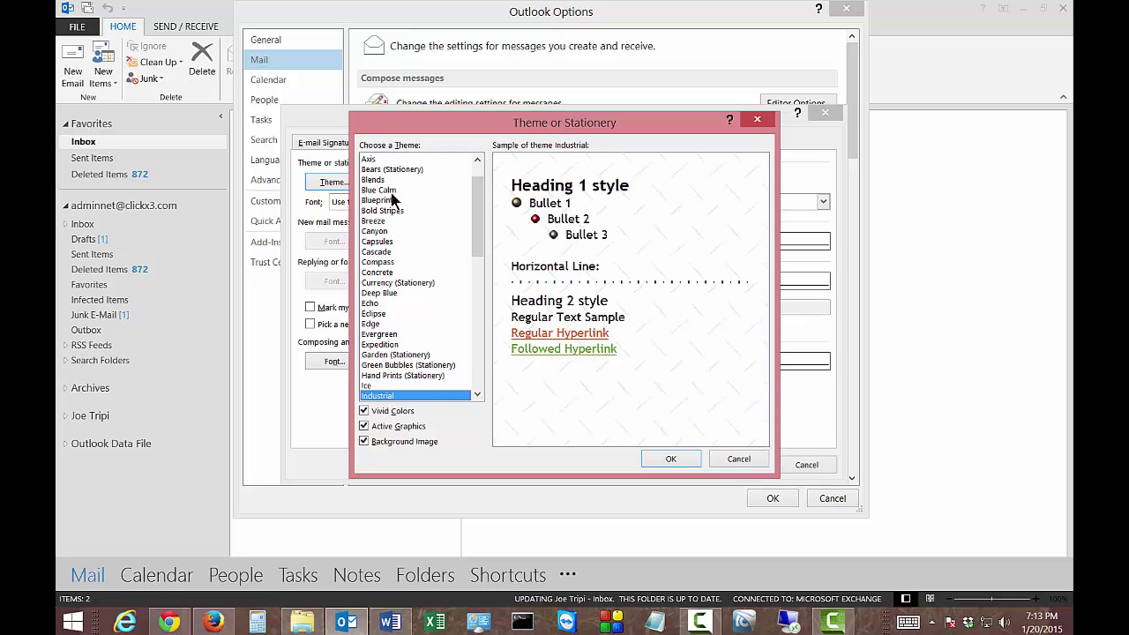
key(Down)
key(Down)
key(Down)
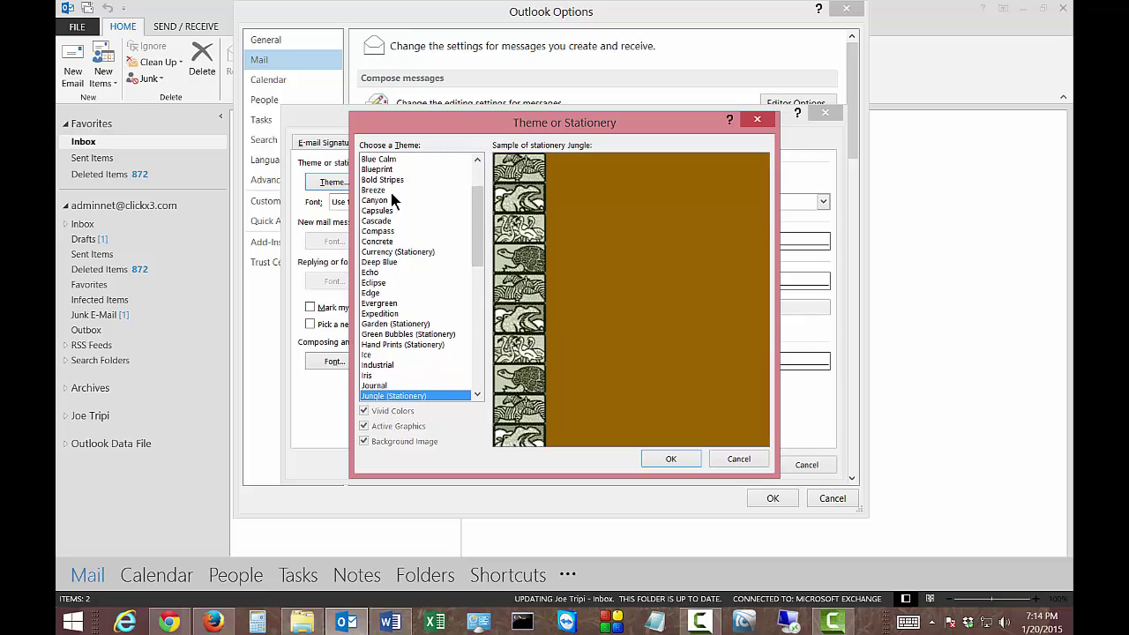
key(Down)
key(Down)
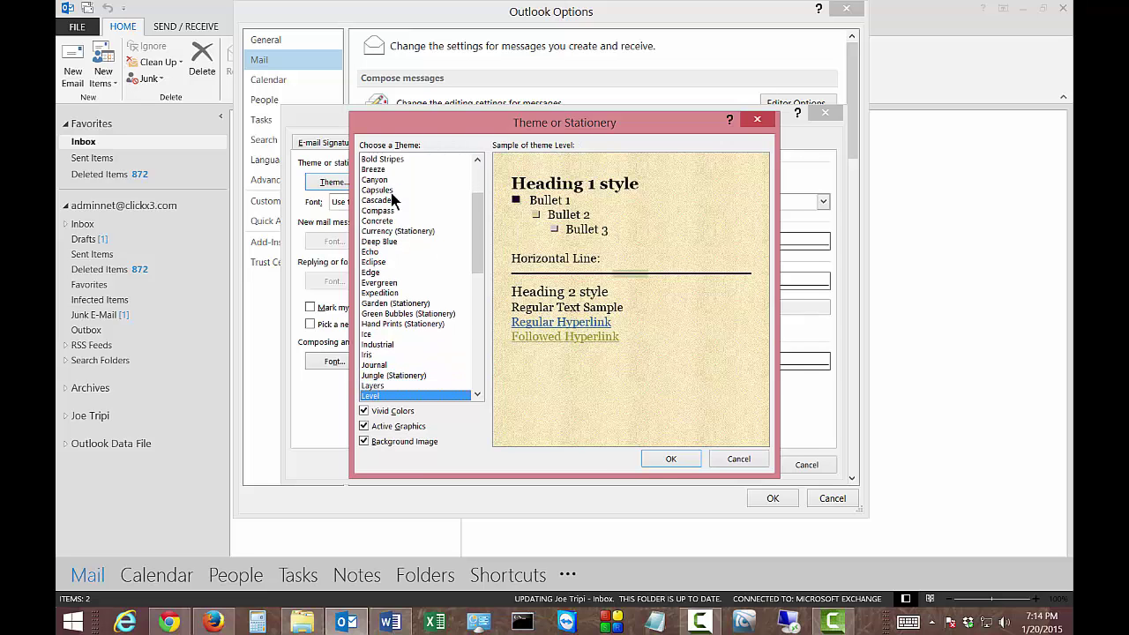
key(Down)
key(Down)
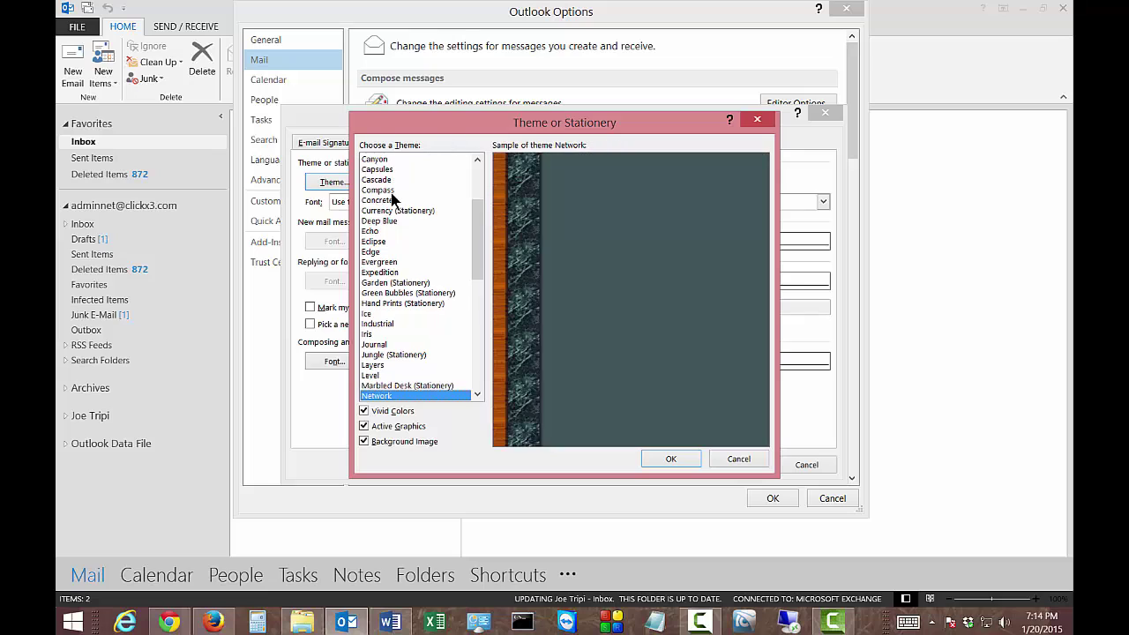
key(Down)
key(Down)
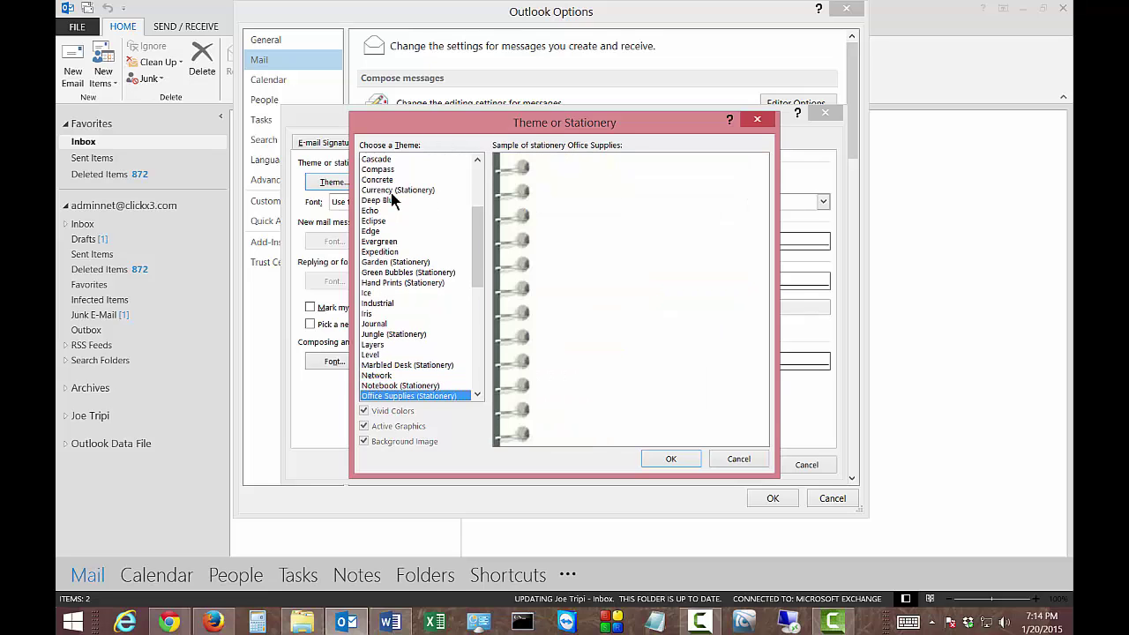
key(Down)
key(Down)
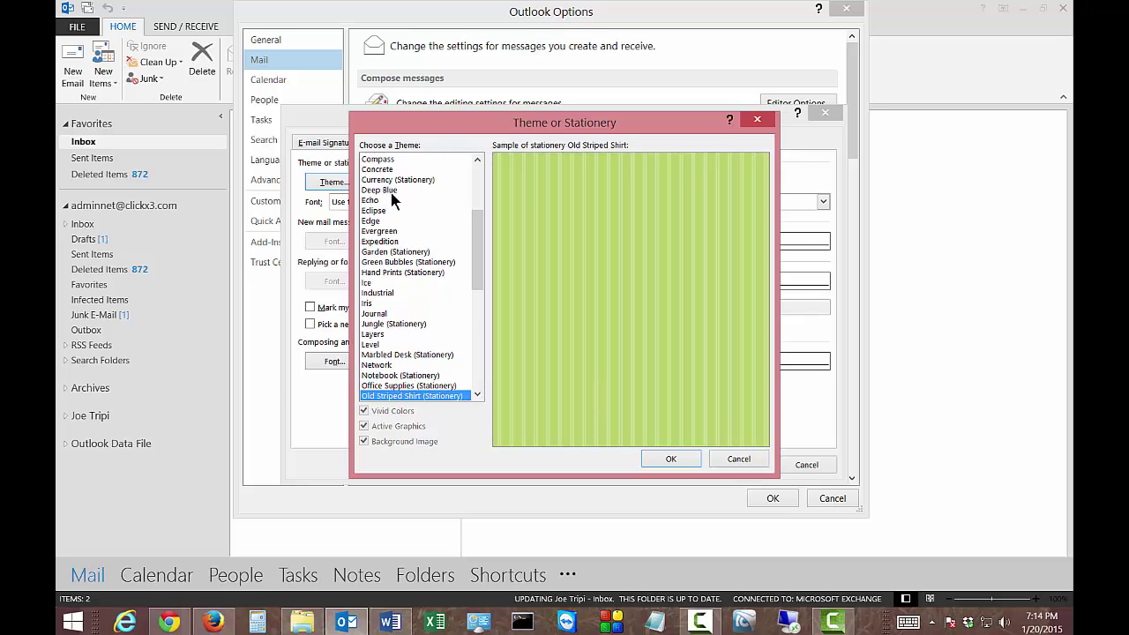
Preview the remaining themes and stationery one by one, from Orange Circles through Watermark.
key(Down)
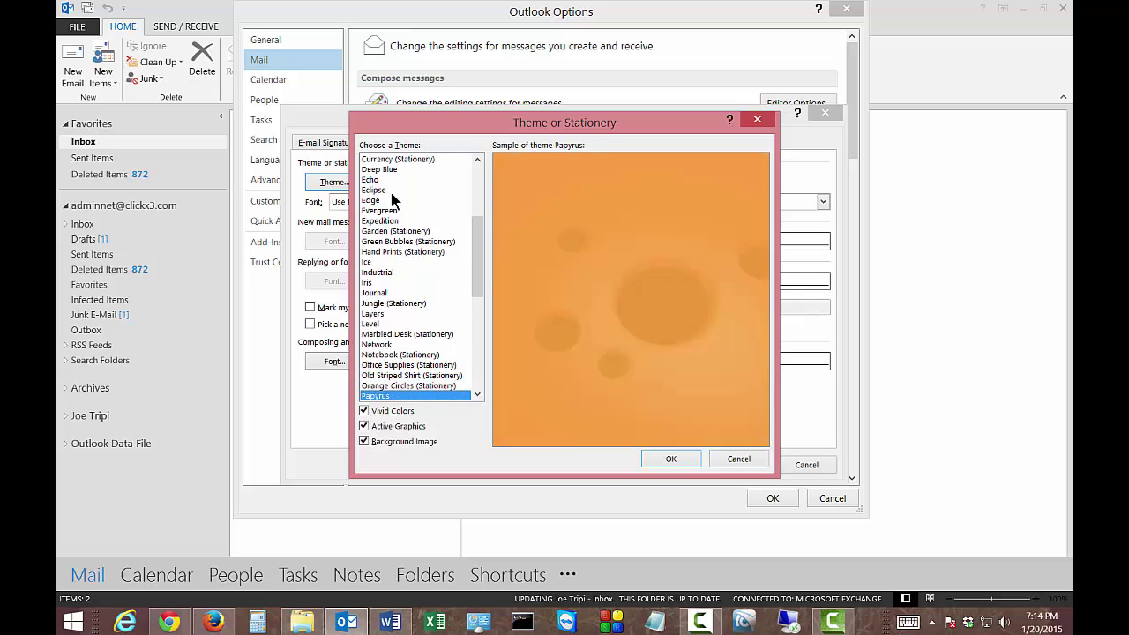
key(Down)
key(Down)
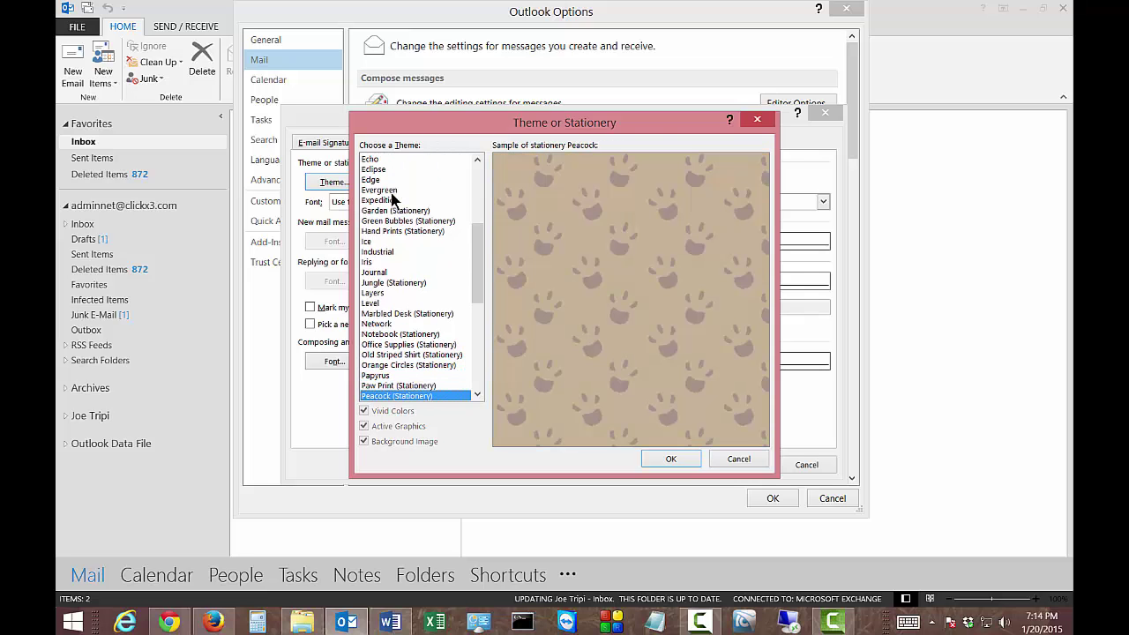
key(Down)
key(Down)
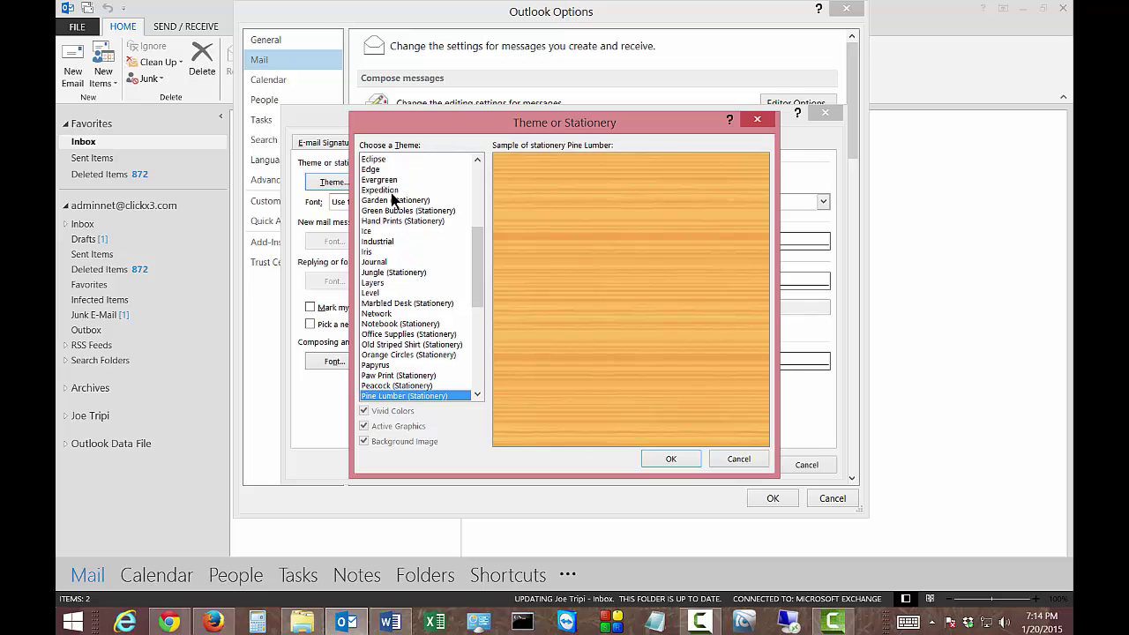
key(Down)
key(Down)
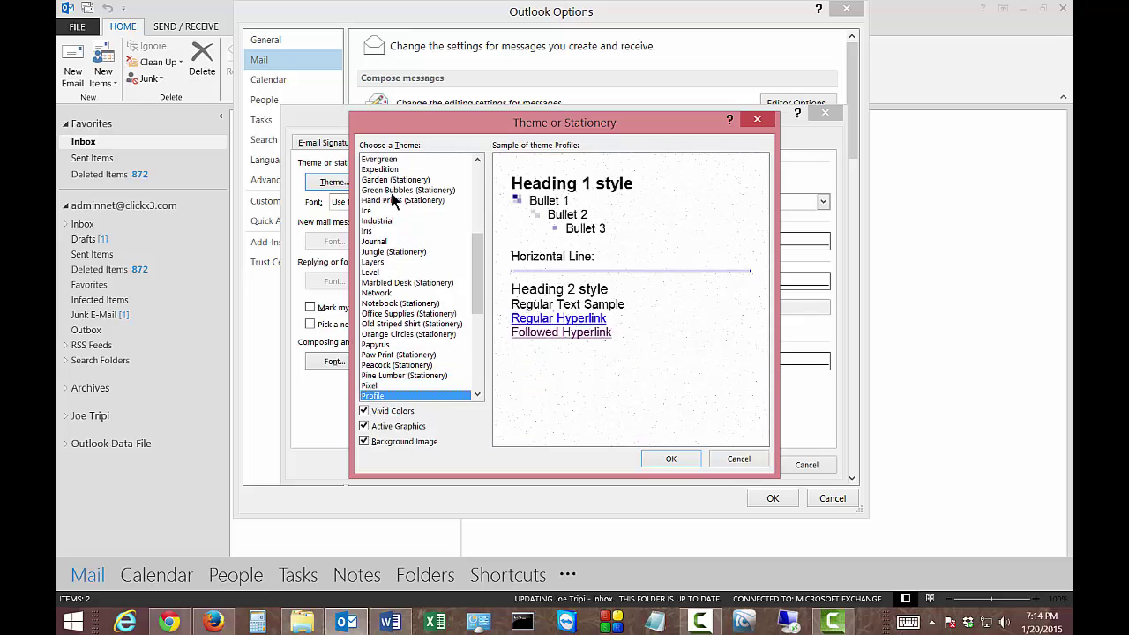
key(Down)
key(Down)
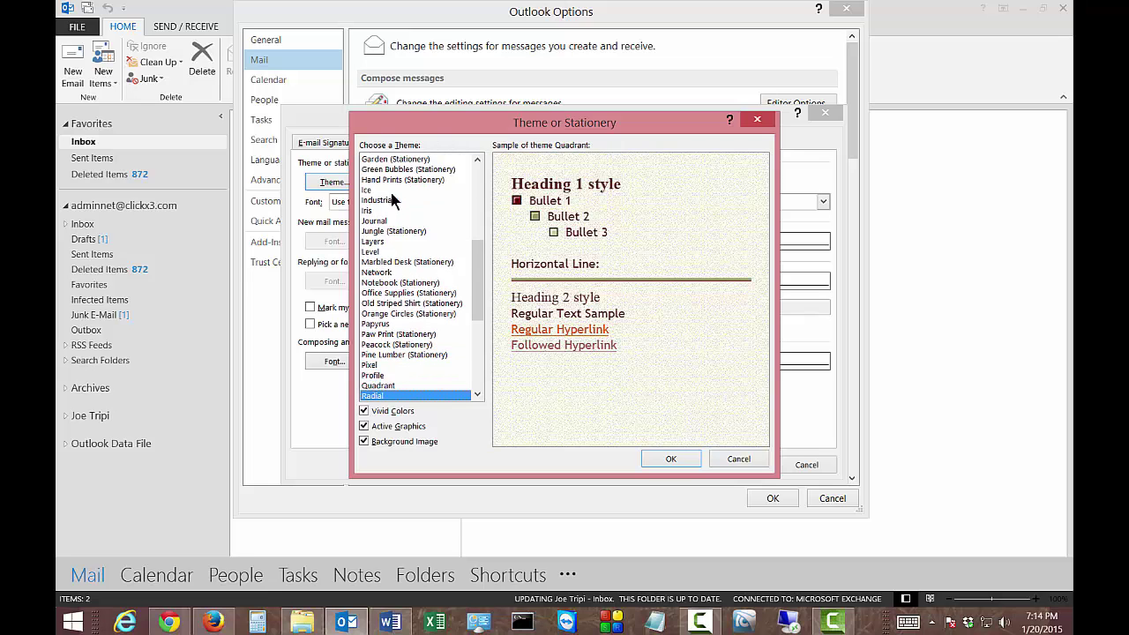
key(Down)
key(Down)
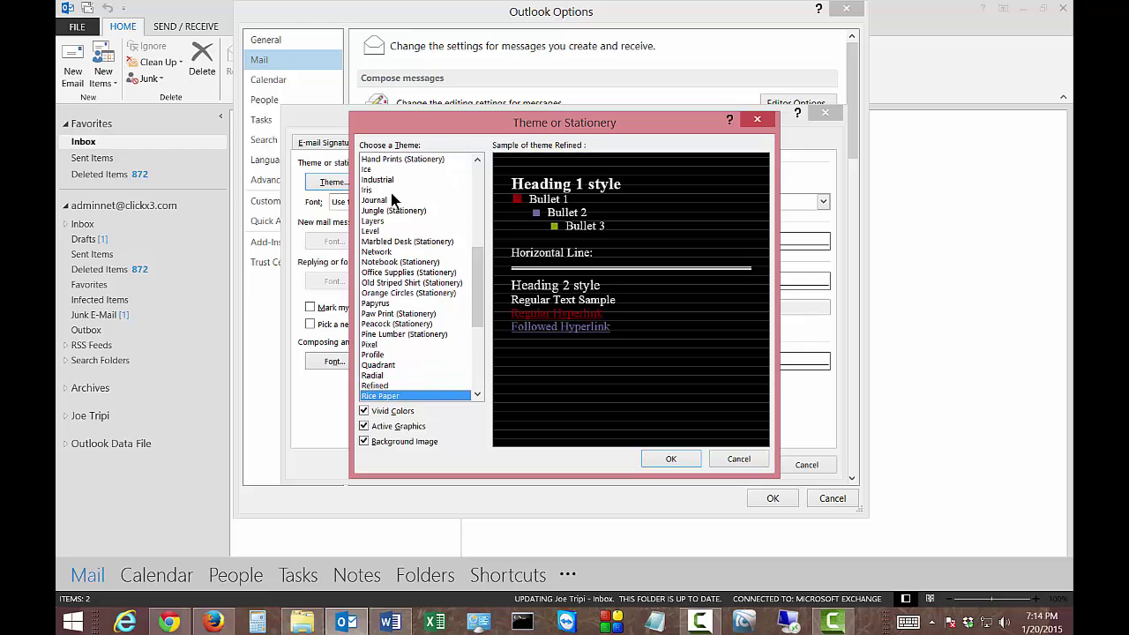
key(Down)
key(Down)
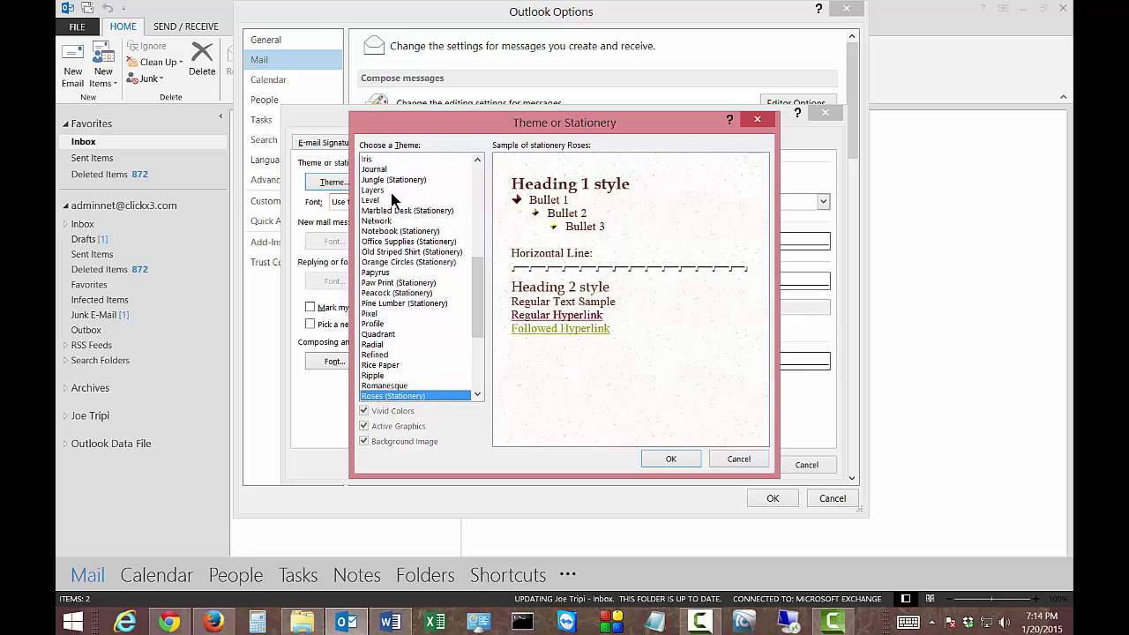
key(Down)
key(Down)
key(Down)
key(Down)
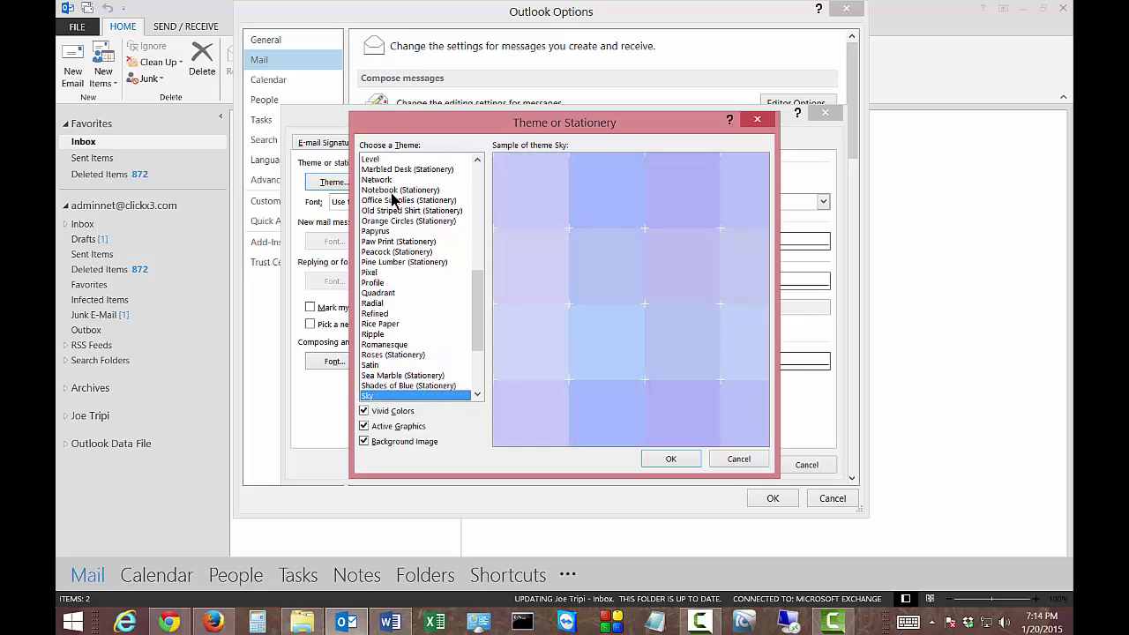
key(Down)
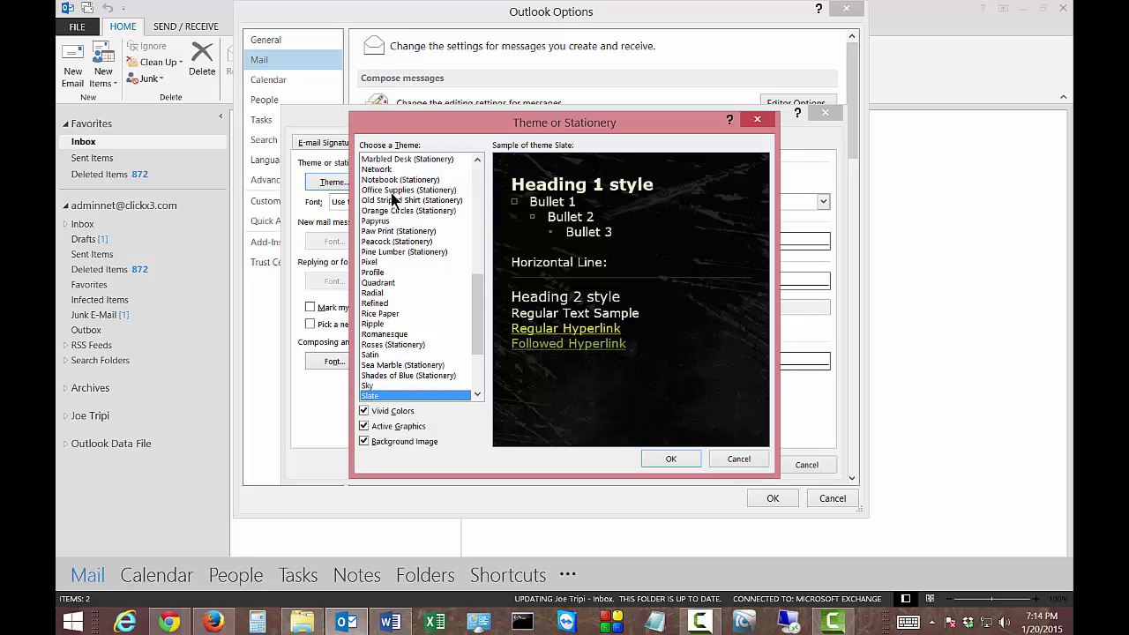
key(Down)
key(Down)
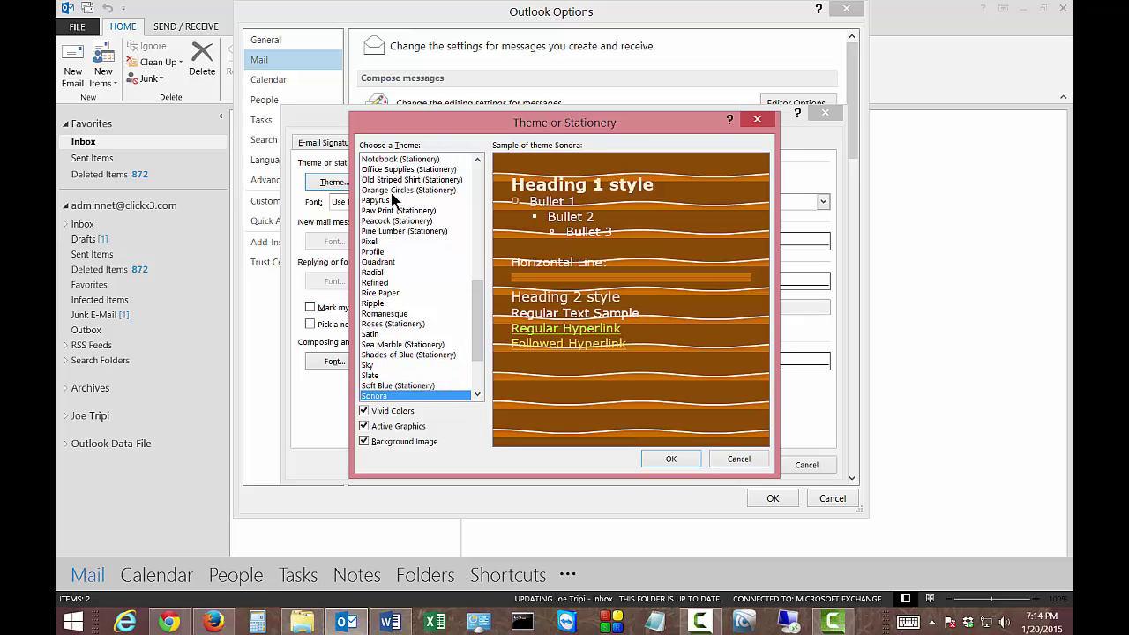
key(Down)
key(Down)
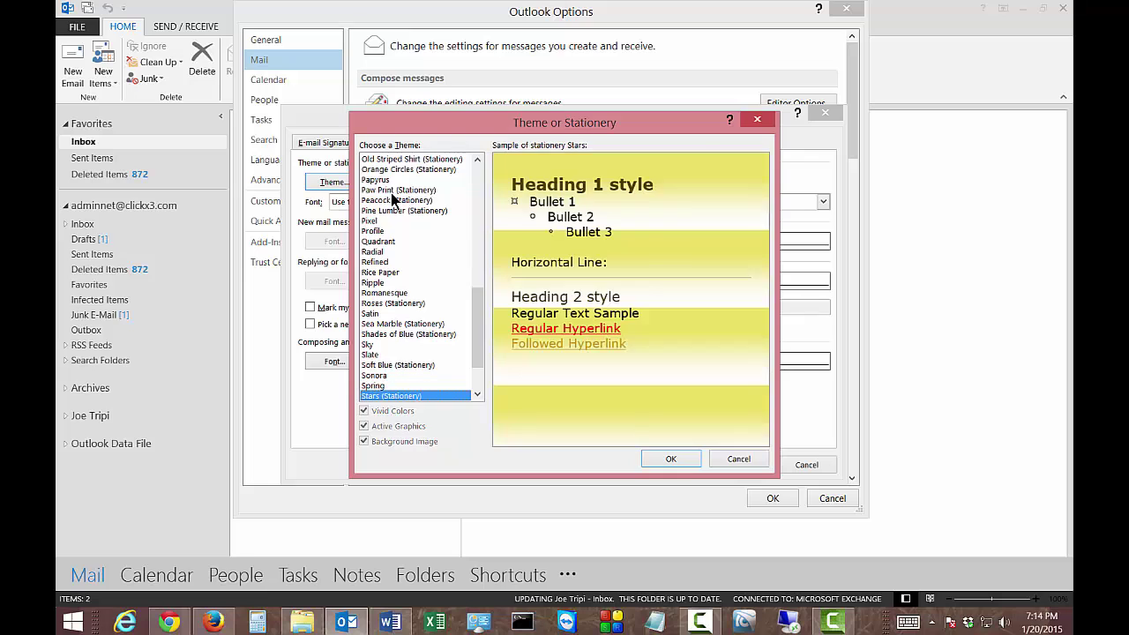
key(Down)
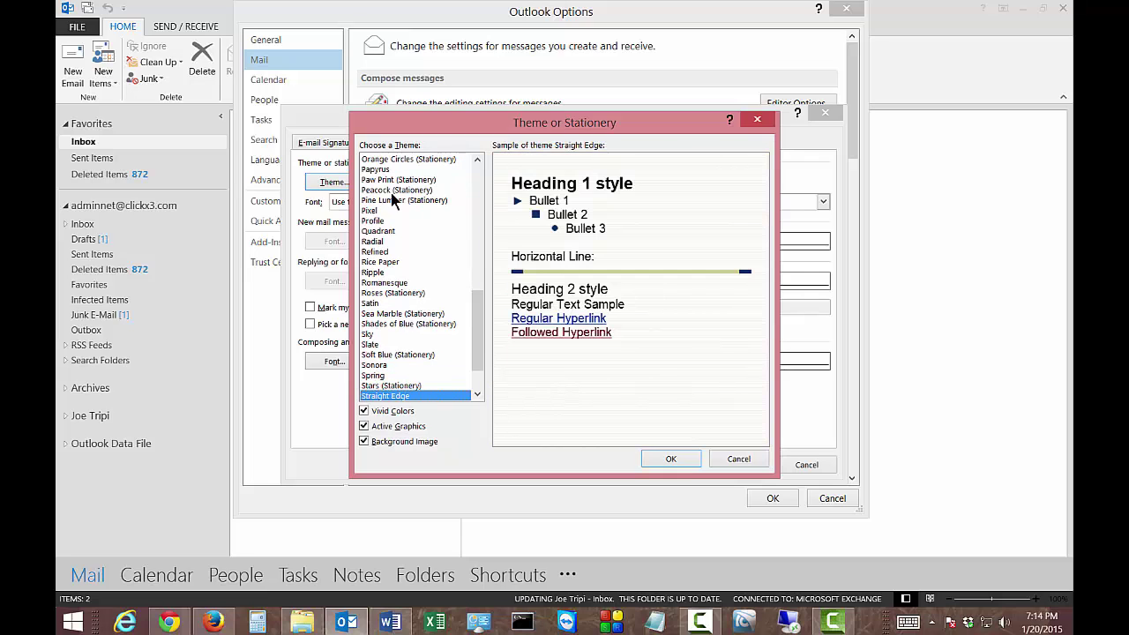
key(Down)
key(Down)
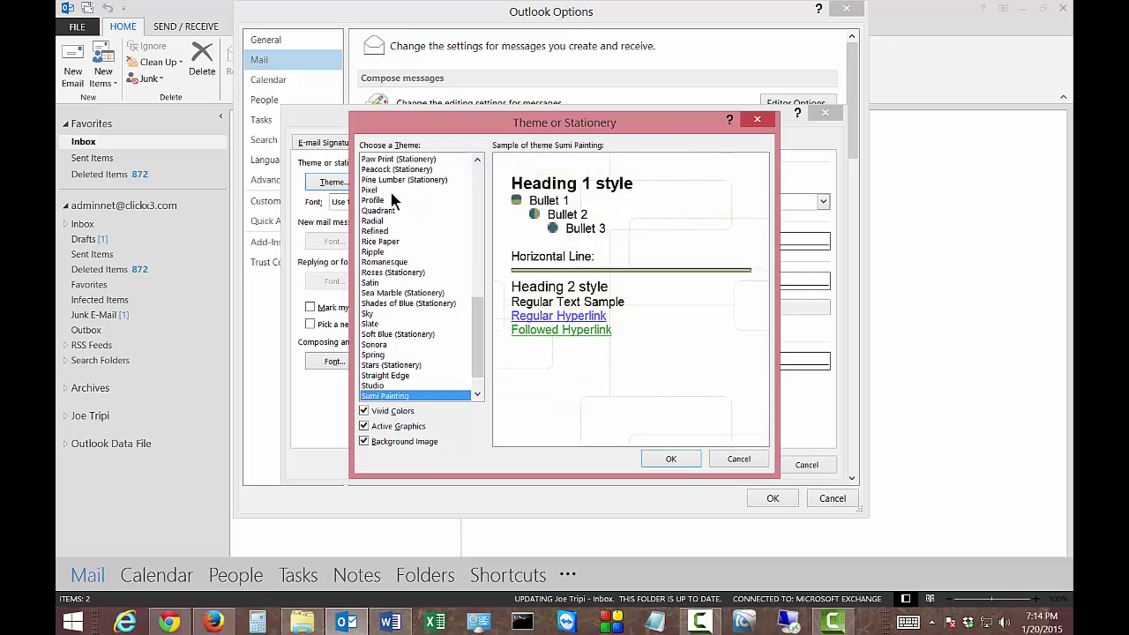
key(Down)
key(Down)
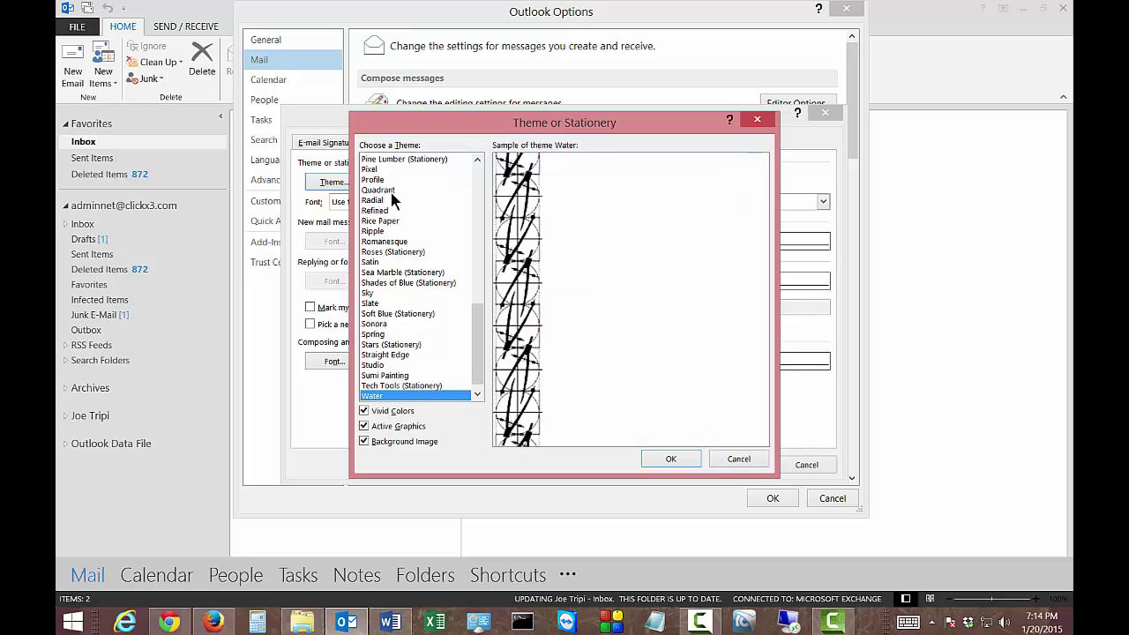
key(Down)
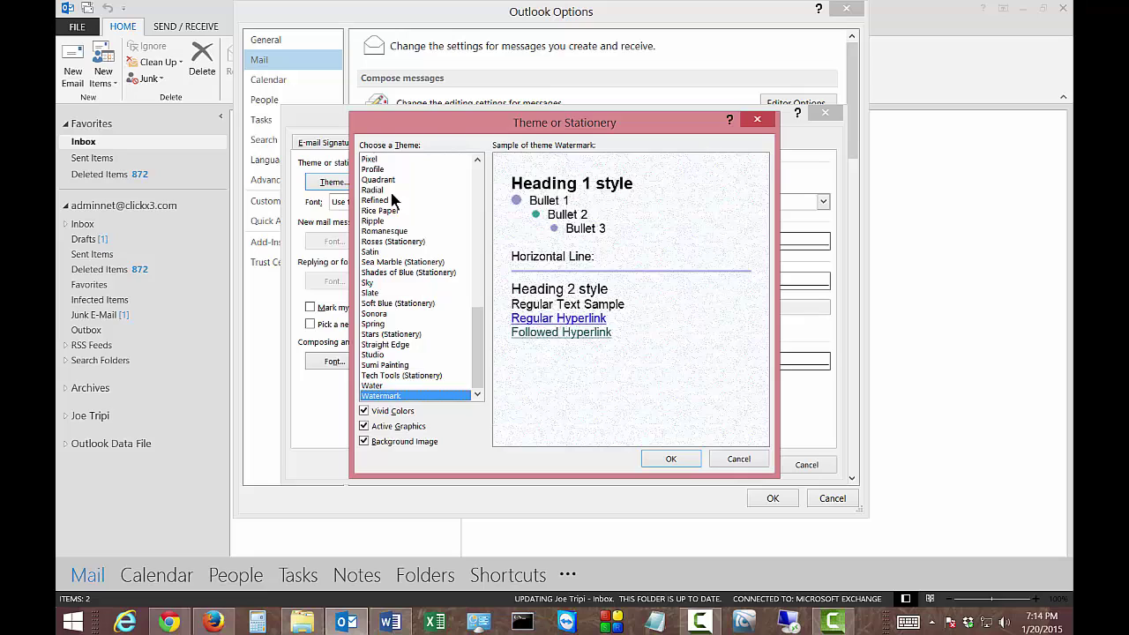
Choose the Rice Paper theme as the default for new HTML messages.
click(387, 221)
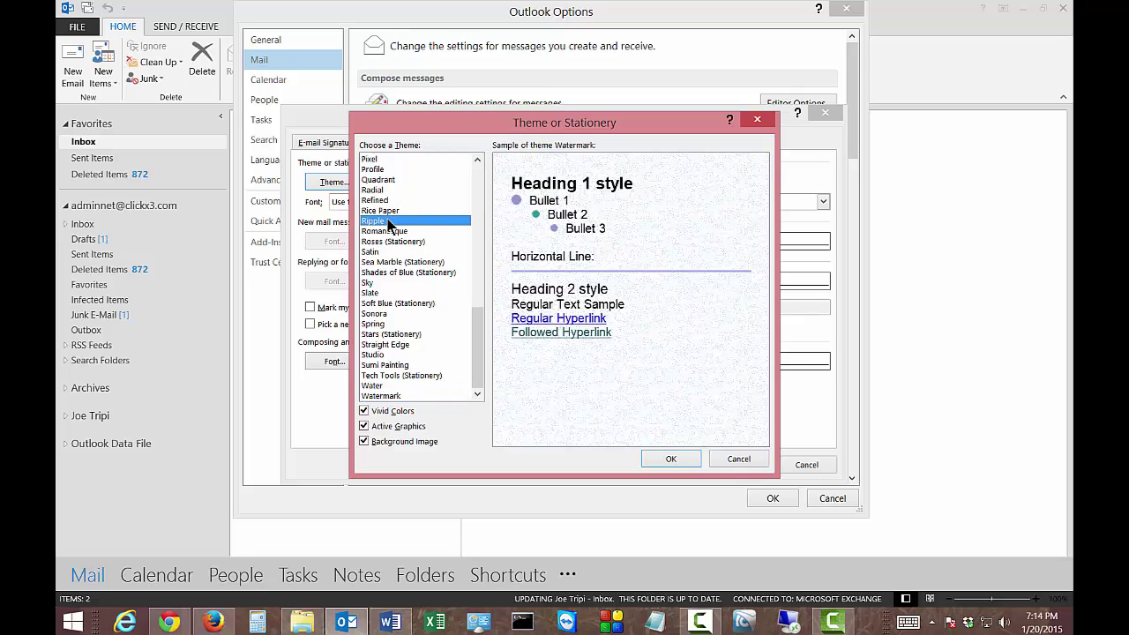
click(382, 211)
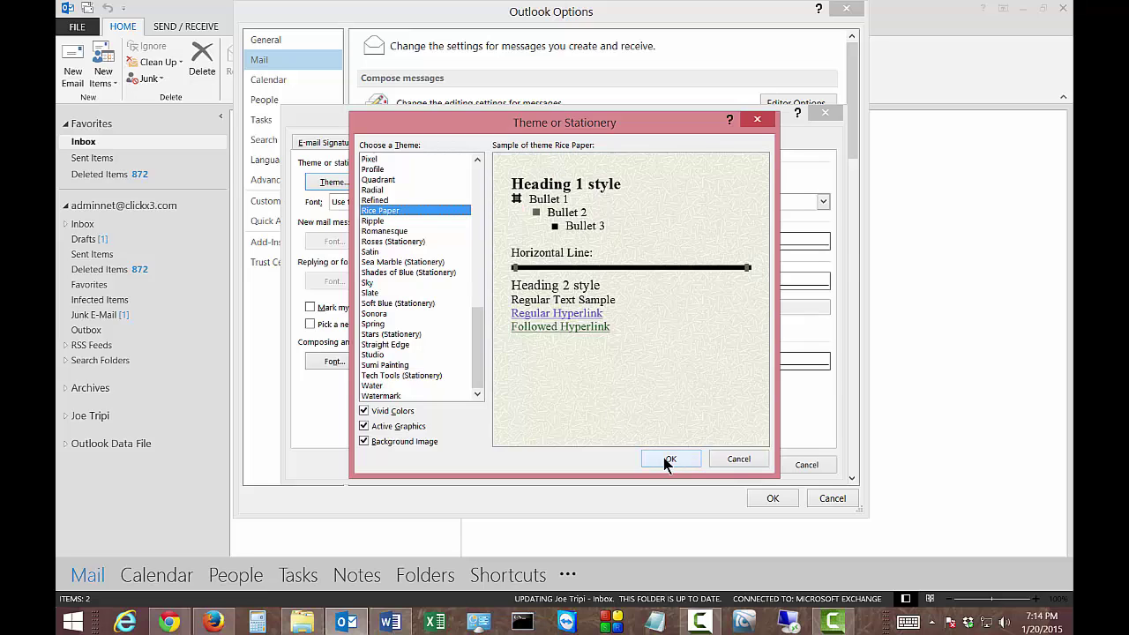
click(667, 460)
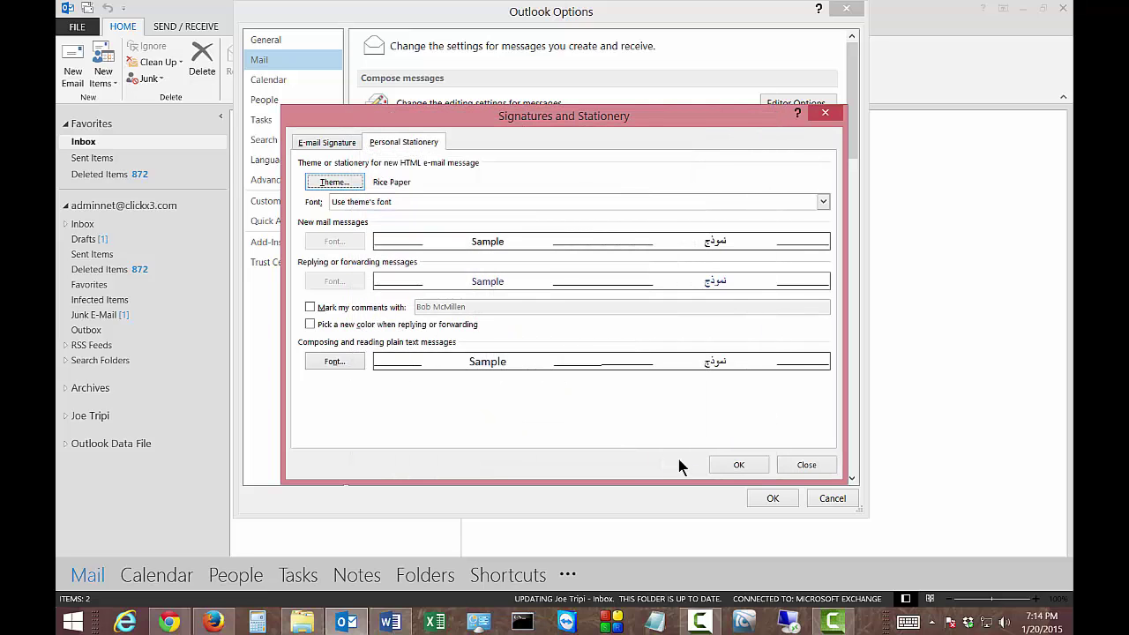
click(734, 468)
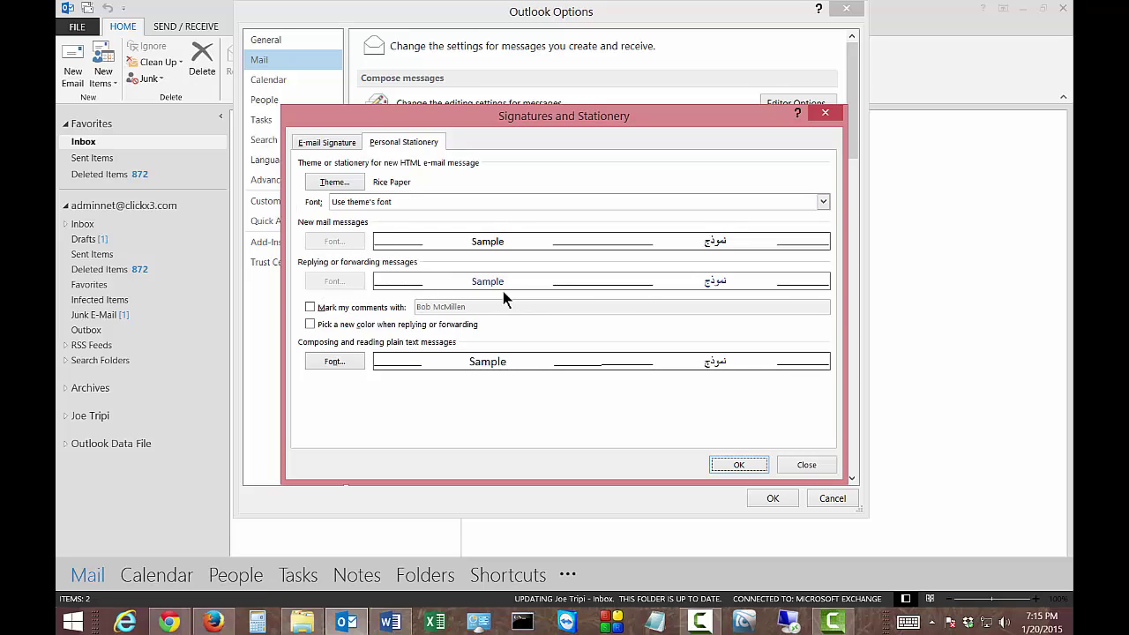
Set the stationery font option to Always use my fonts, and enable marking comments with the sender's name in replies and forwards.
click(520, 202)
click(519, 202)
click(520, 202)
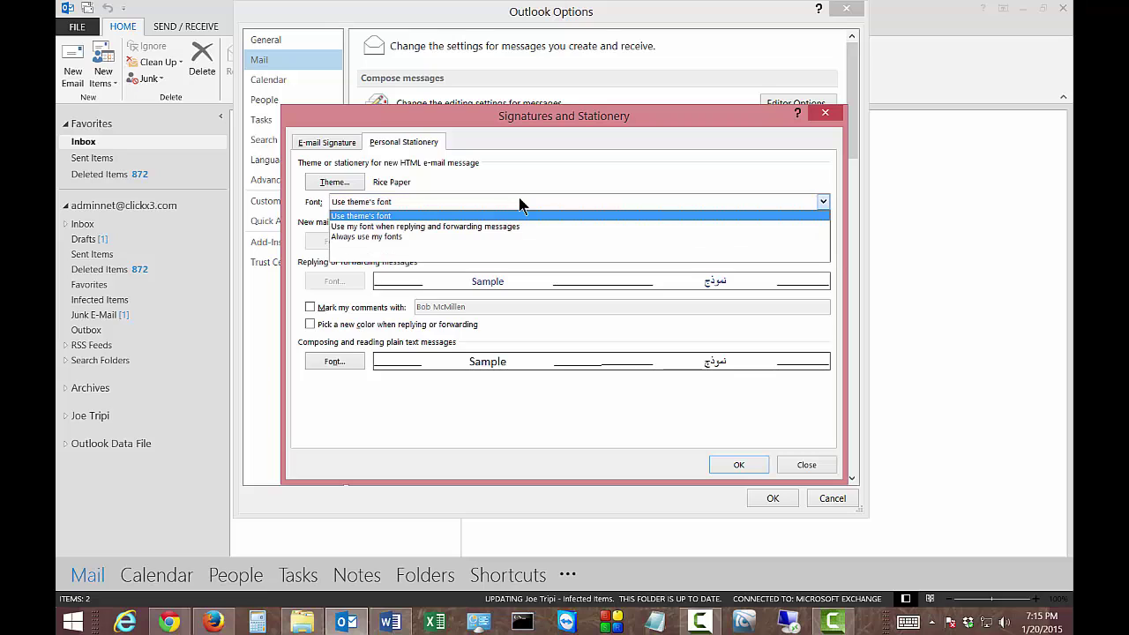
click(458, 239)
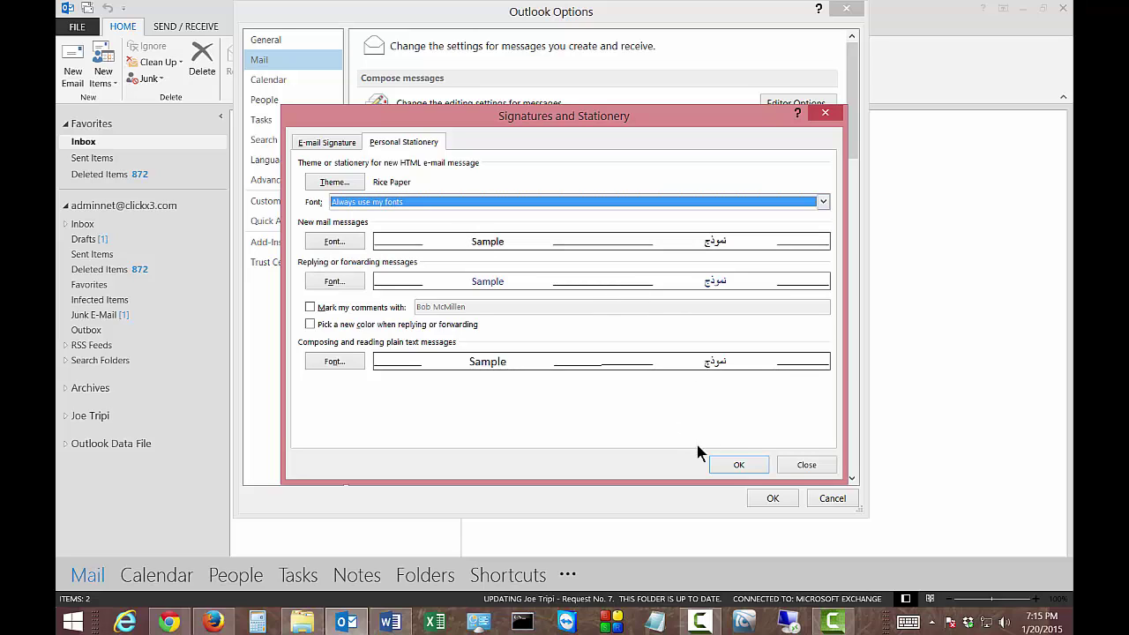
click(310, 308)
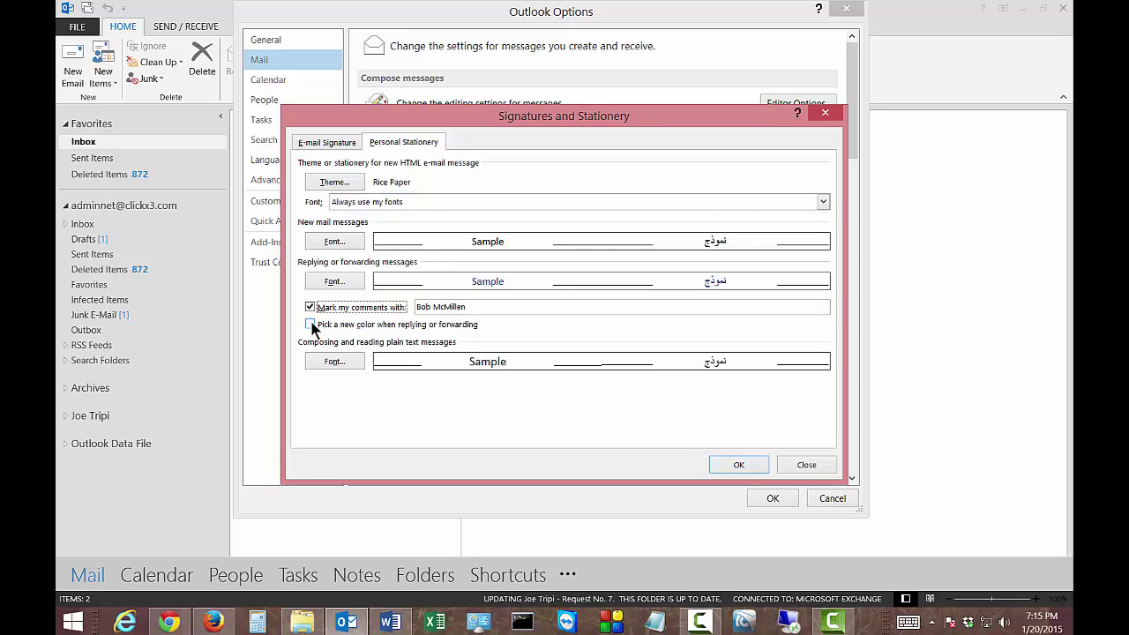
click(738, 465)
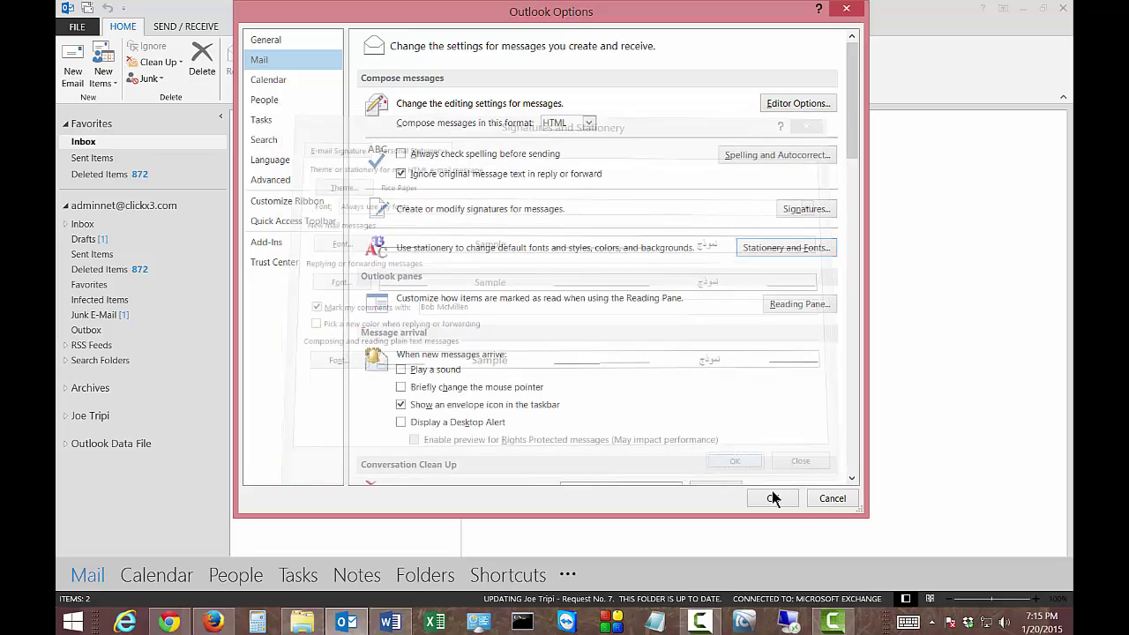
Save the Outlook options and open a new blank email to check the applied Rice Paper theme.
click(772, 499)
click(71, 69)
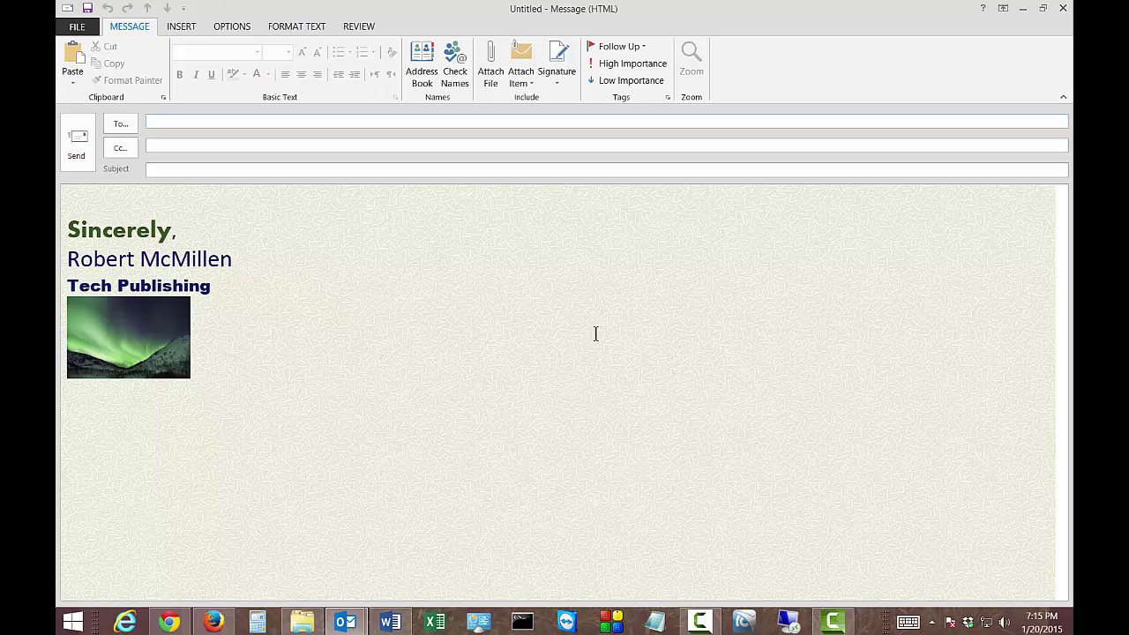